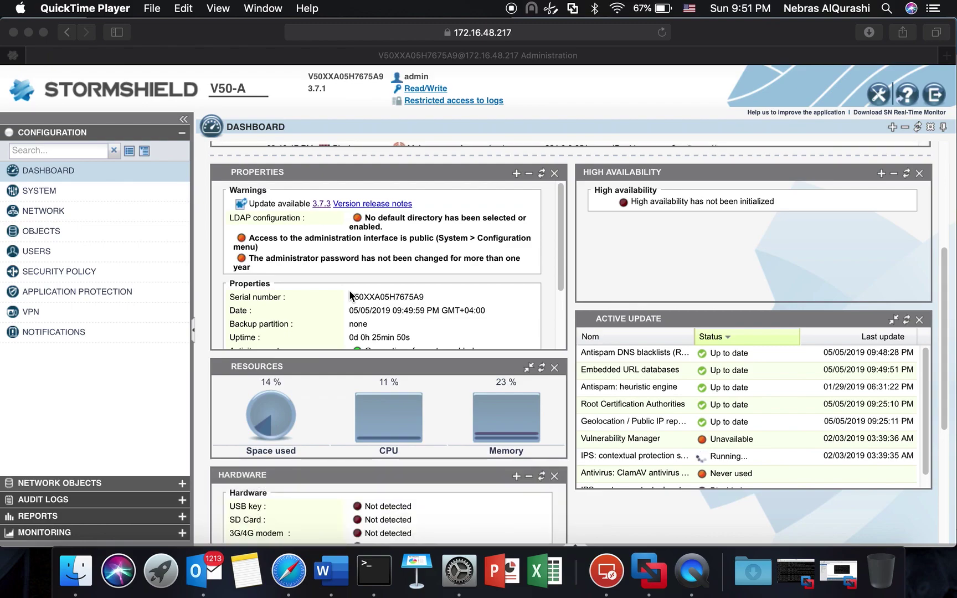
Step: Activate the Safari window showing the Stormshield administration dashboard
left_click(44, 275)
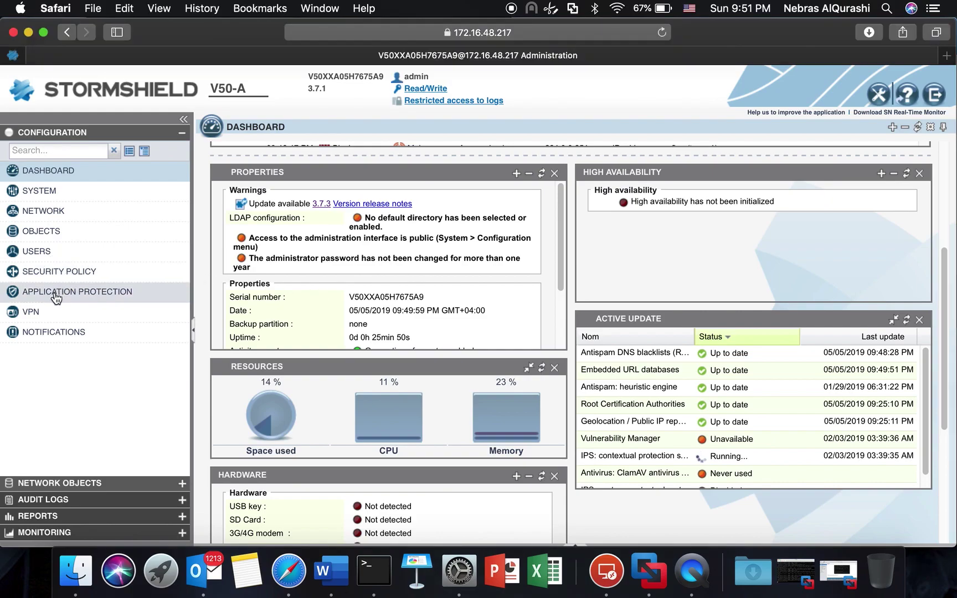
Step: Go to Application Protection > Protocols and select Modbus under Industrial Protocols
left_click(55, 293)
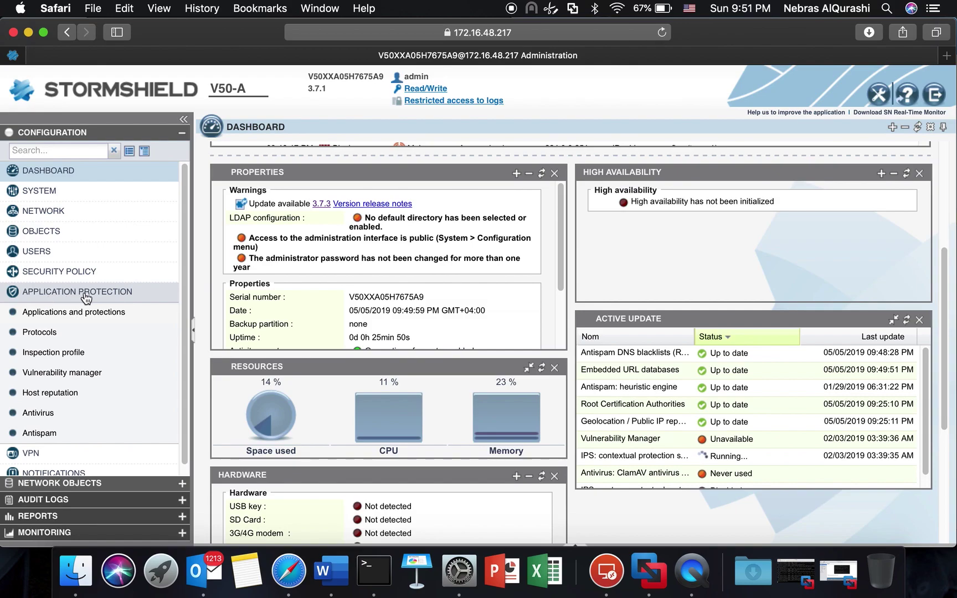
left_click(40, 334)
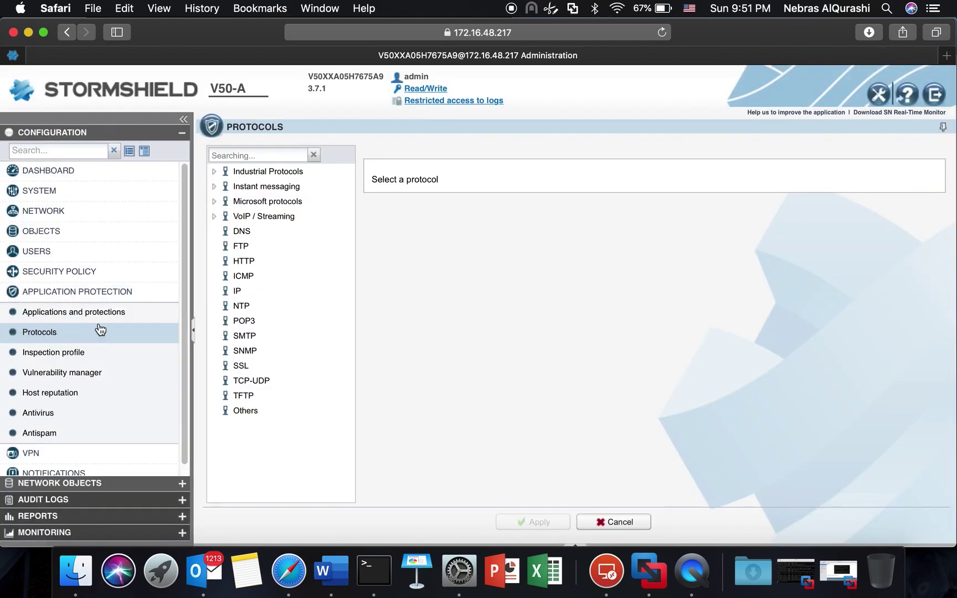
left_click(214, 171)
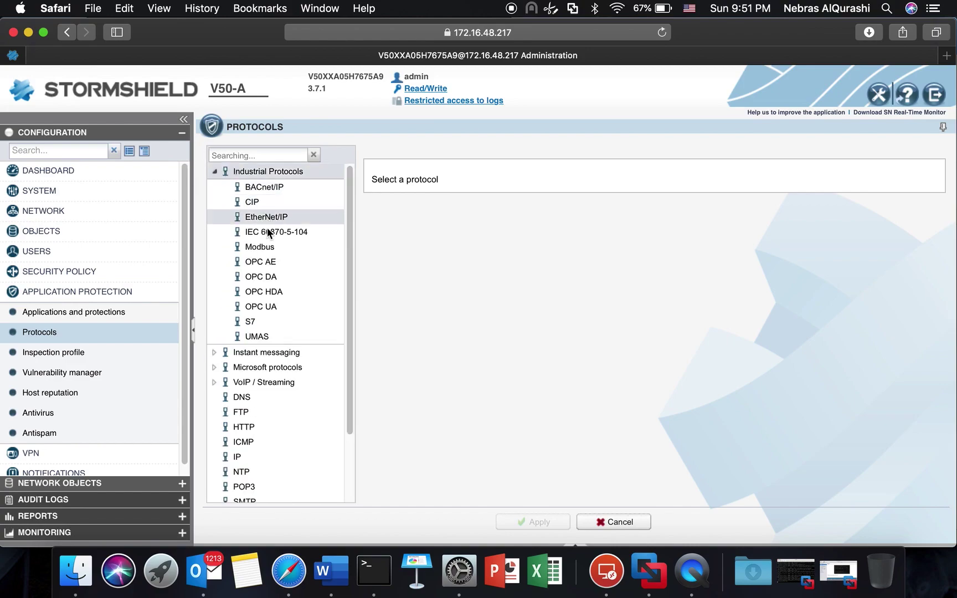
left_click(268, 247)
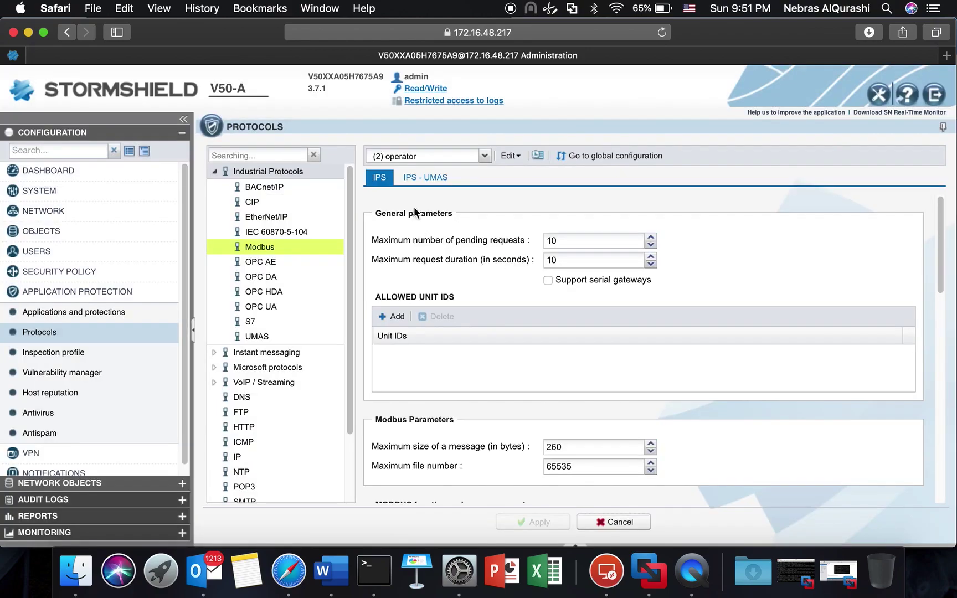
Step: Keep the (2) operator profile selected and bring the Modbus function codes table into view
left_click(484, 157)
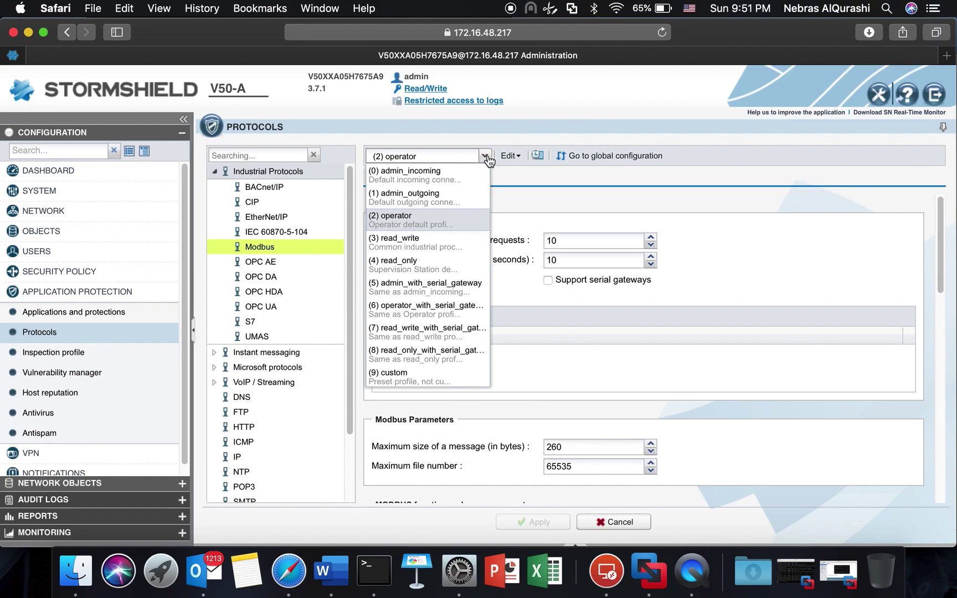
left_click(485, 156)
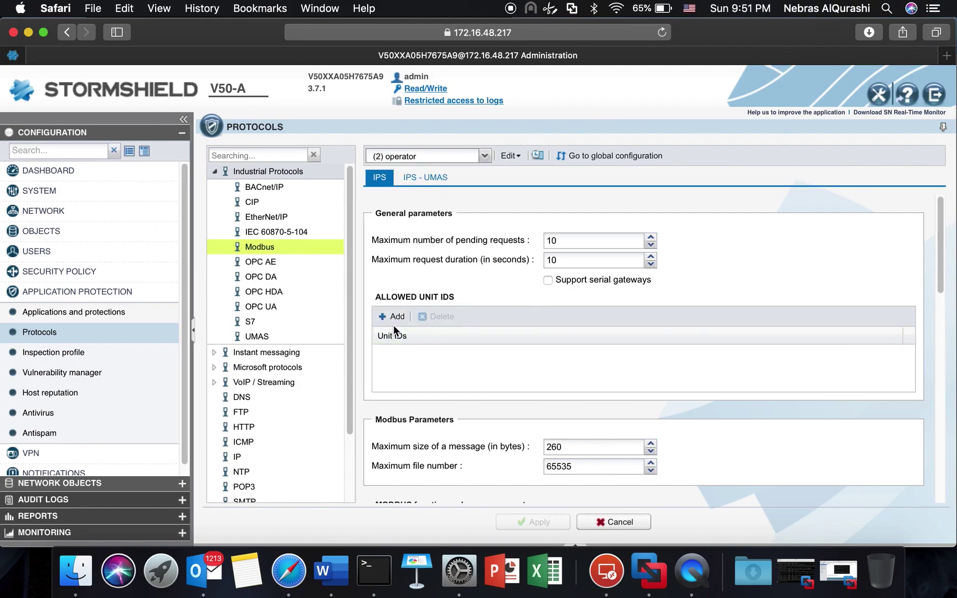
scroll(439, 367, "down", 5)
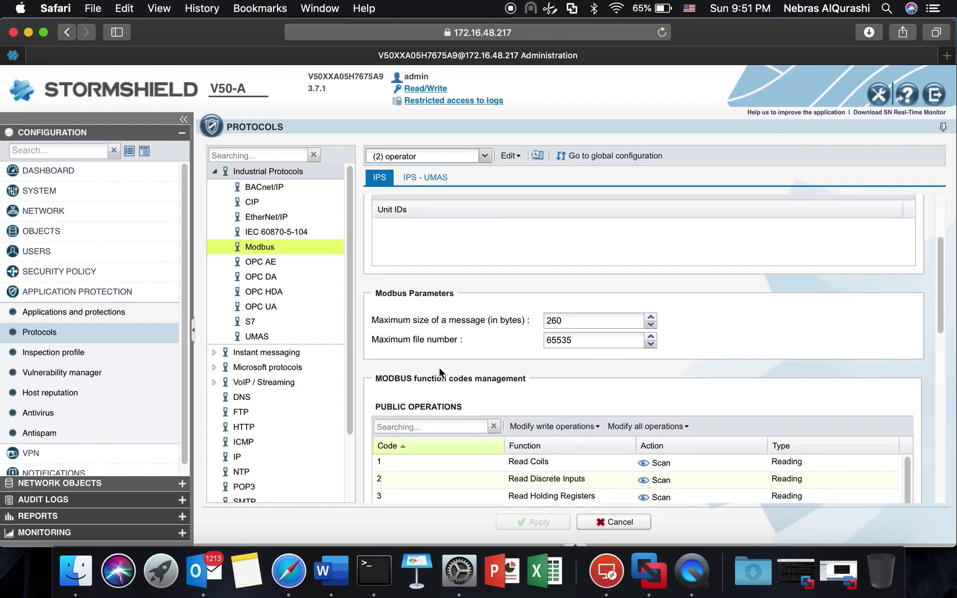
scroll(423, 288, "down", 1)
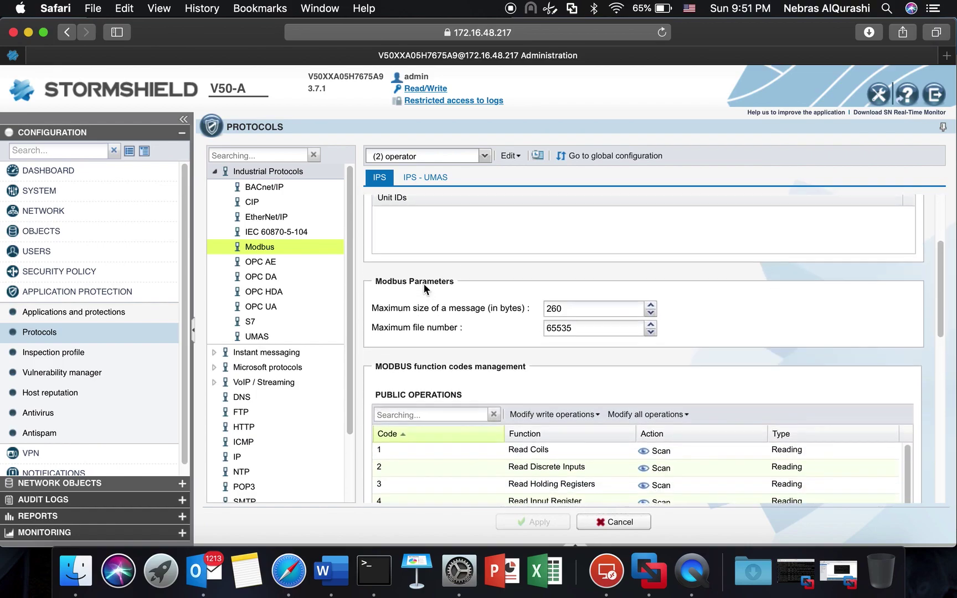
scroll(424, 288, "down", 7)
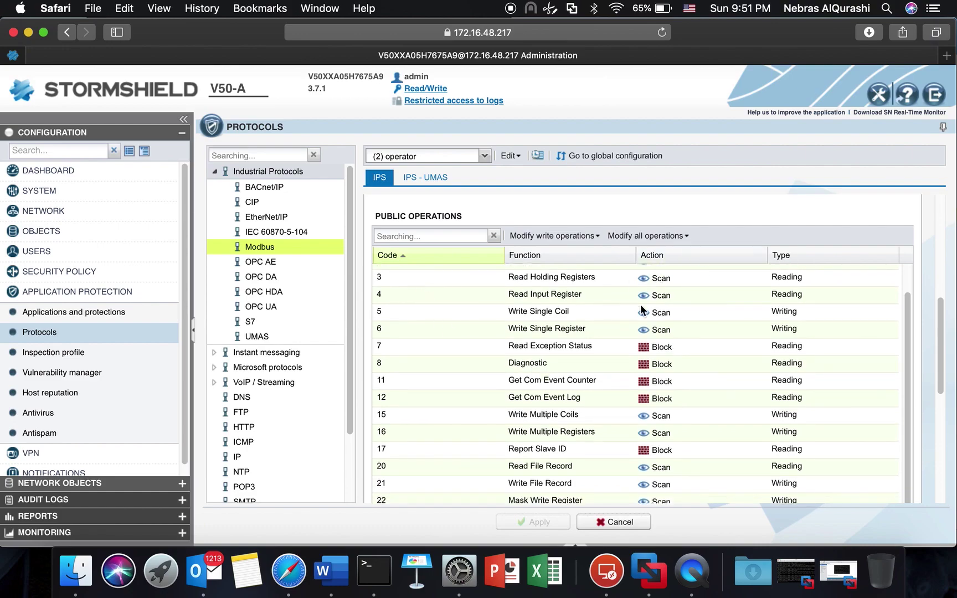
scroll(641, 309, "up", 4)
scroll(641, 310, "up", 1)
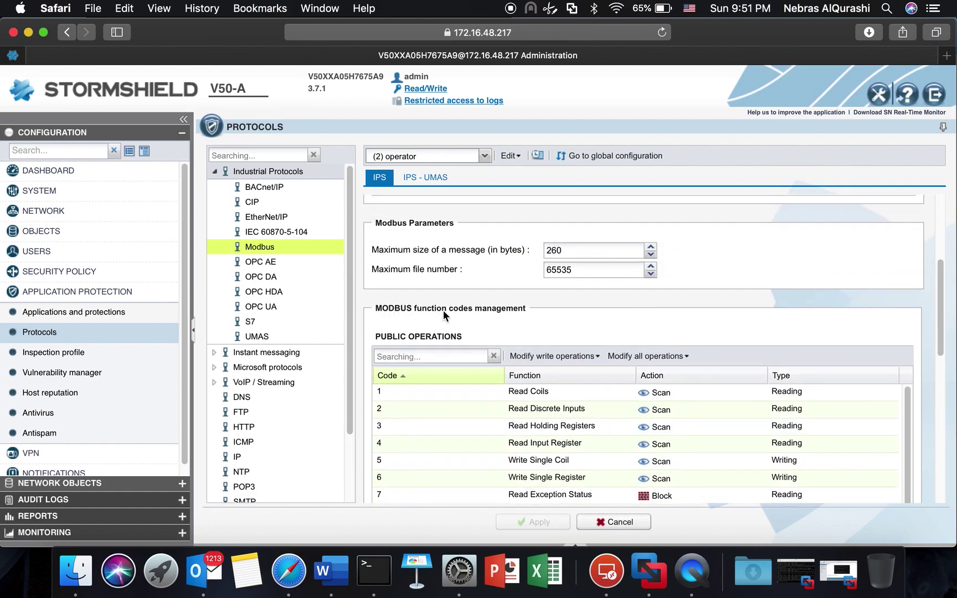
scroll(585, 329, "down", 2)
Step: Set all Modbus operations to Block, then apply and save
left_click(647, 296)
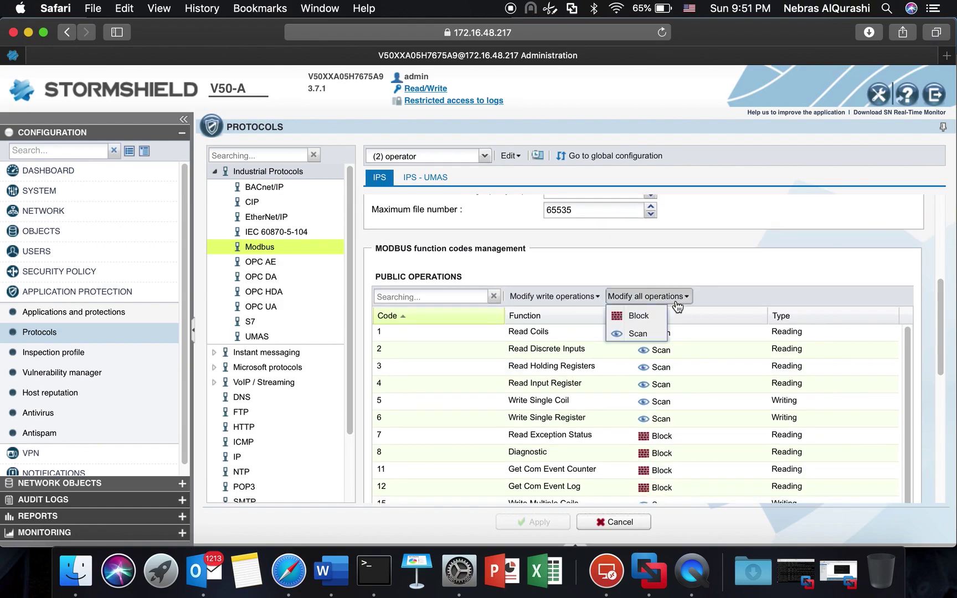
left_click(647, 321)
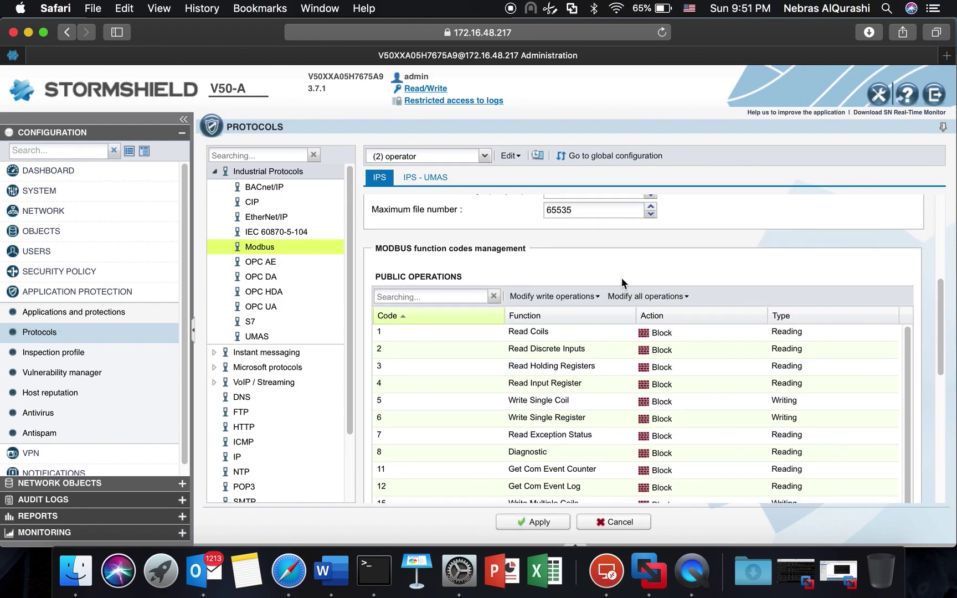
left_click(531, 521)
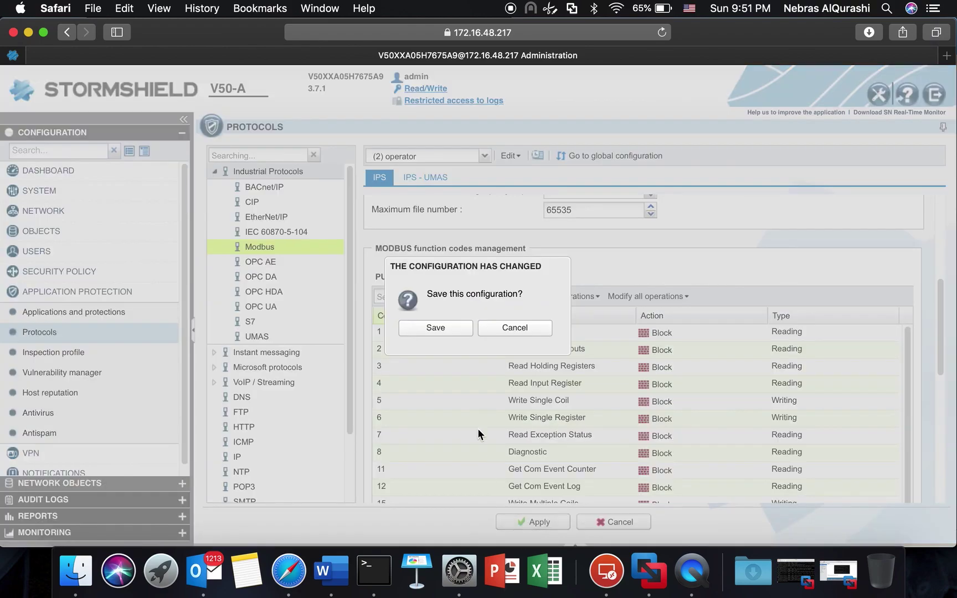
left_click(437, 328)
Step: Delete the 0-65535 address entry, then apply and save the configuration
scroll(589, 279, "down", 6)
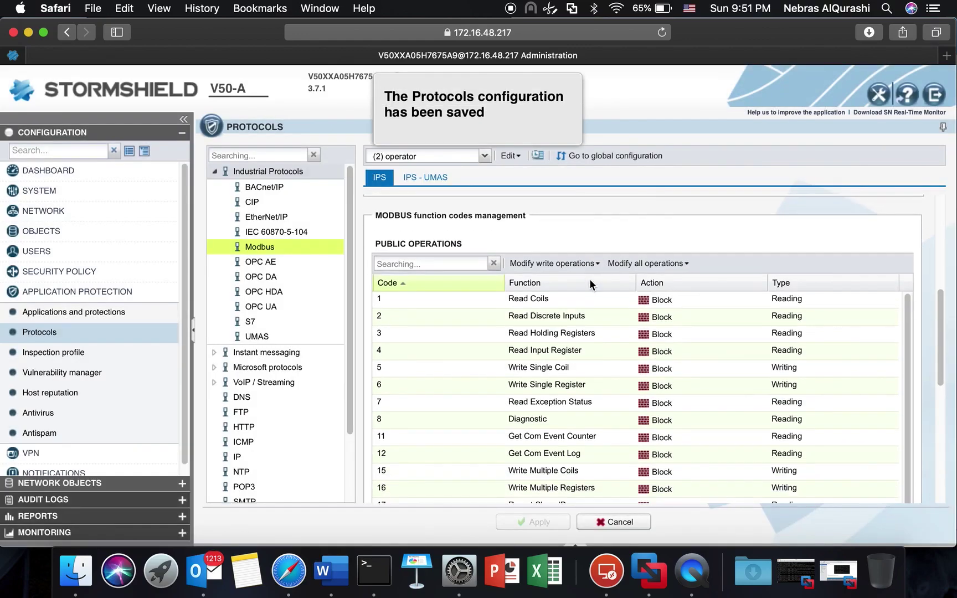
scroll(590, 279, "down", 3)
scroll(588, 373, "down", 3)
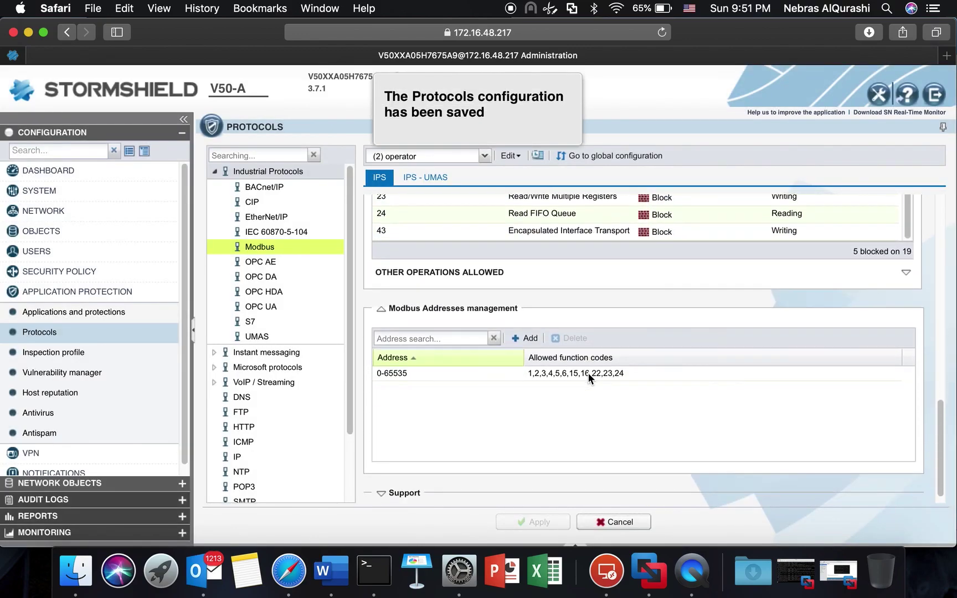
left_click(428, 372)
left_click(570, 337)
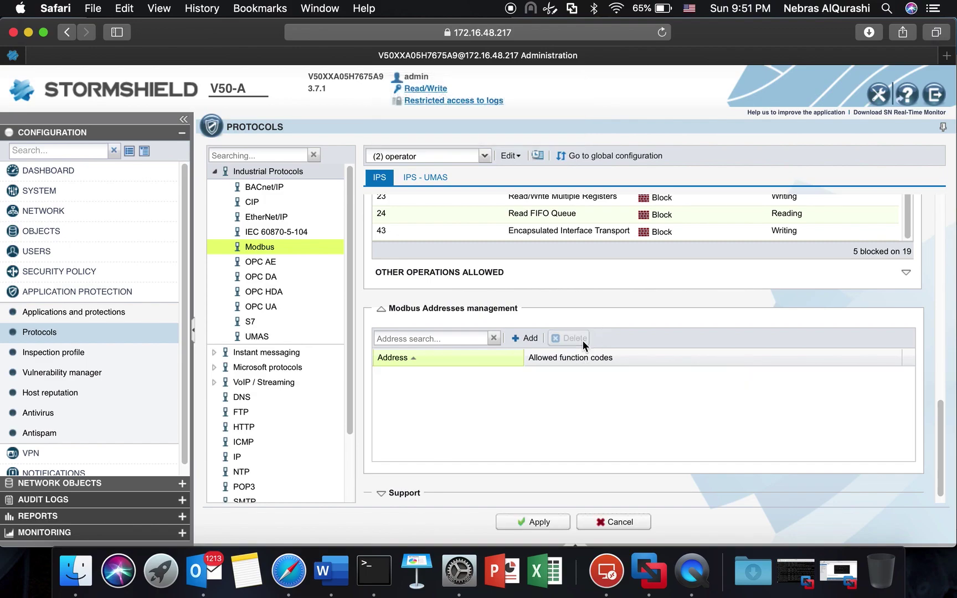
left_click(533, 521)
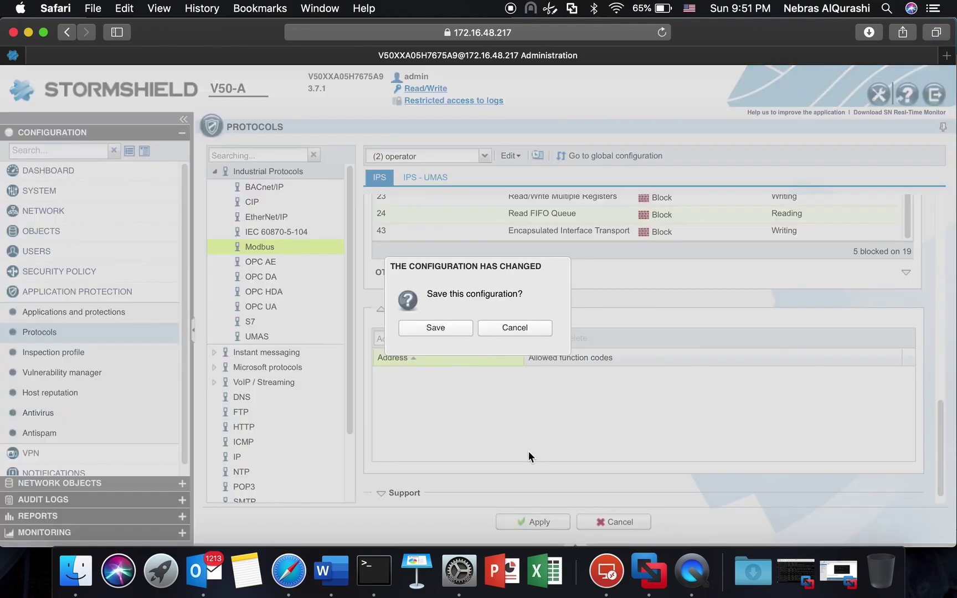
left_click(457, 332)
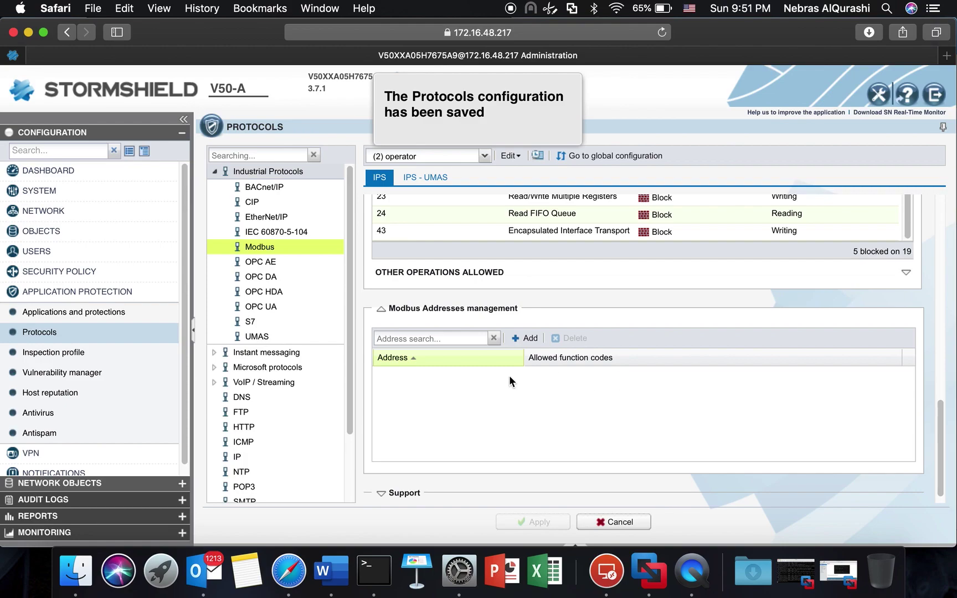
scroll(509, 374, "up", 10)
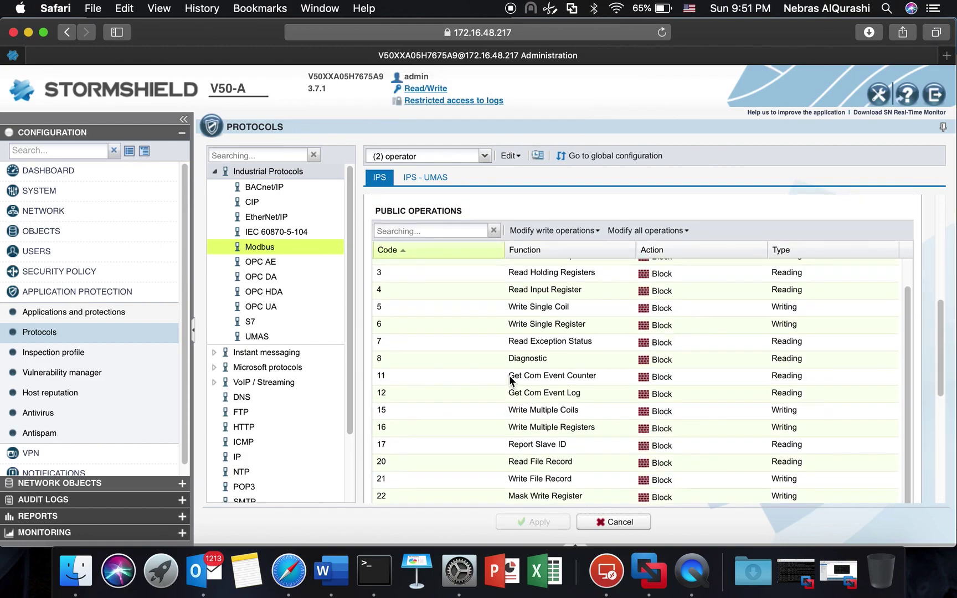
scroll(510, 380, "up", 4)
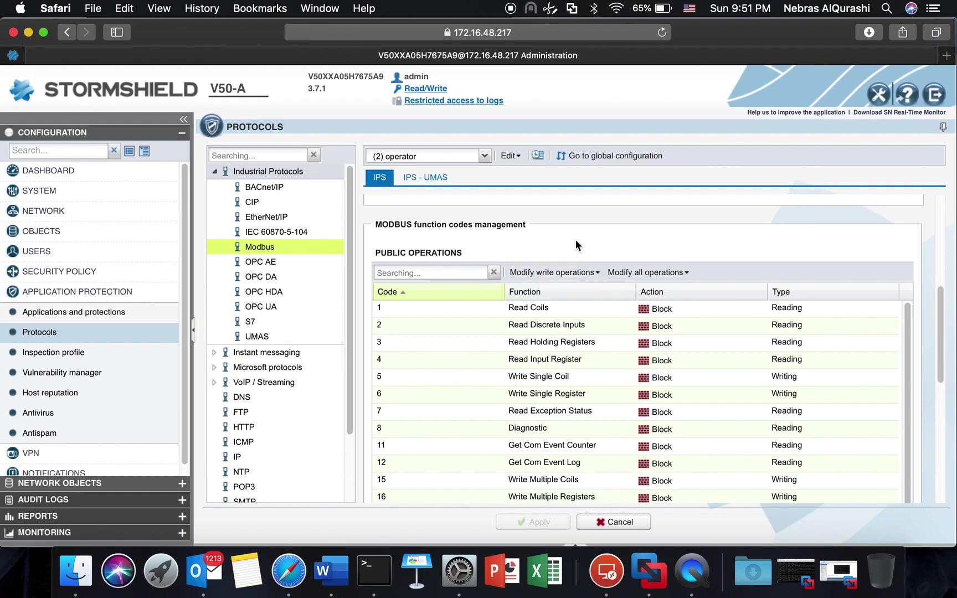
scroll(576, 246, "up", 6)
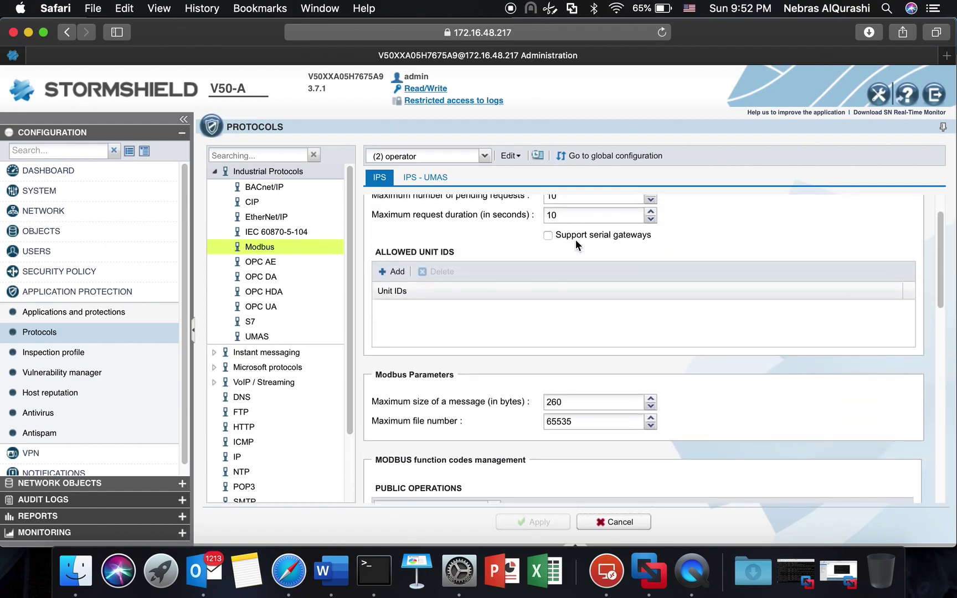
scroll(576, 241, "up", 2)
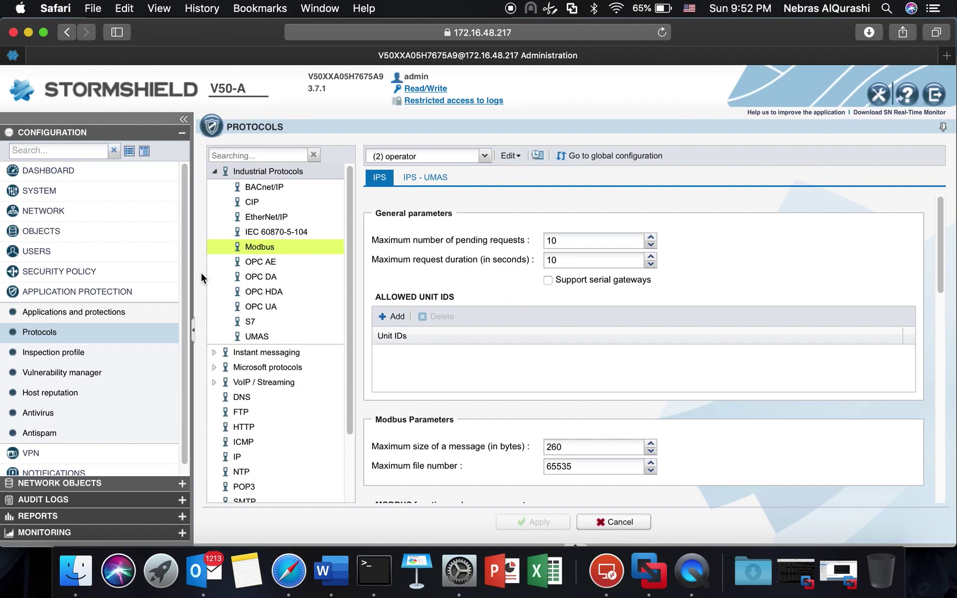
Step: Filter the IPS_02 Applications and protections alarm list on 'modbus'
left_click(77, 314)
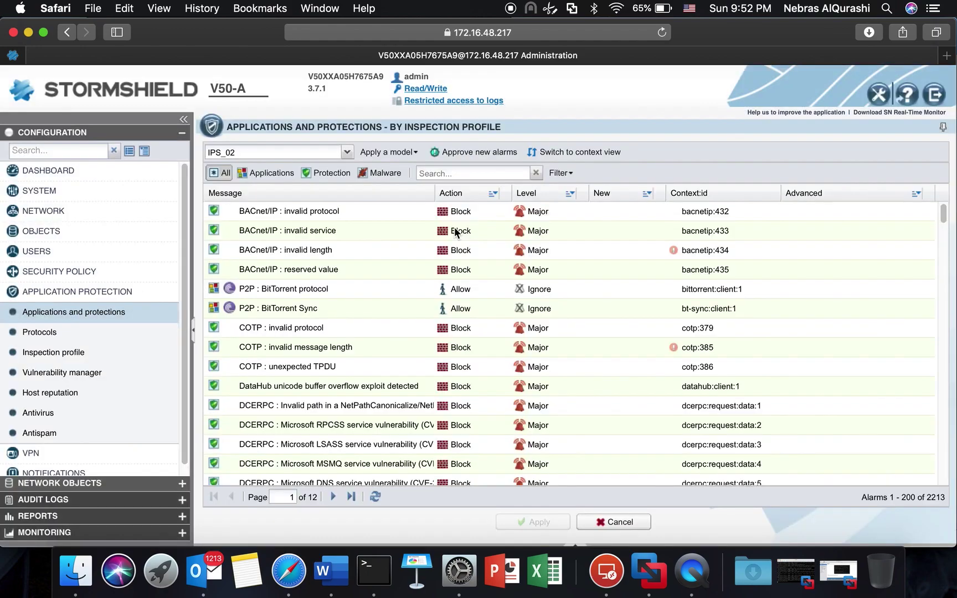
left_click(211, 158)
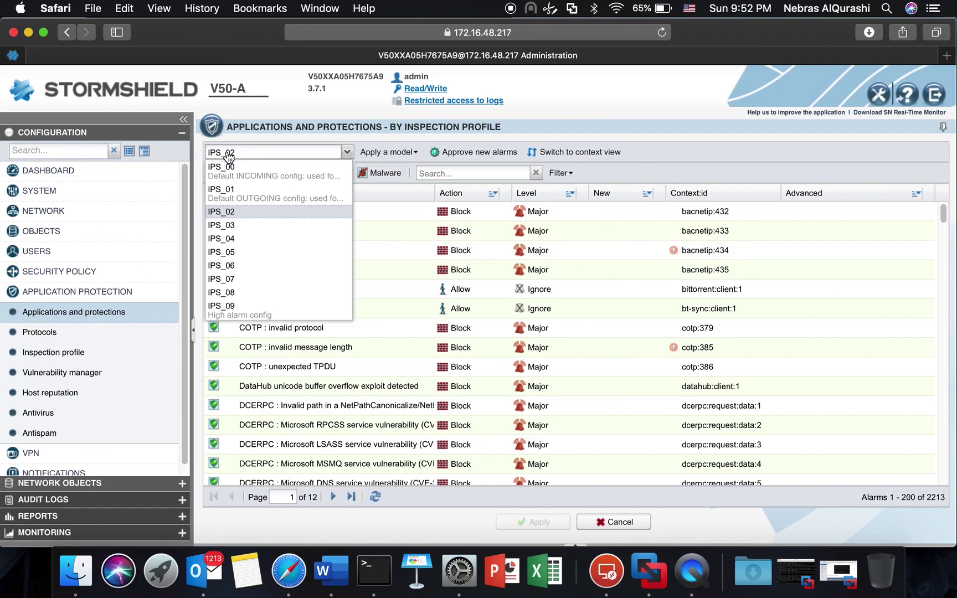
left_click(229, 155)
left_click(472, 173)
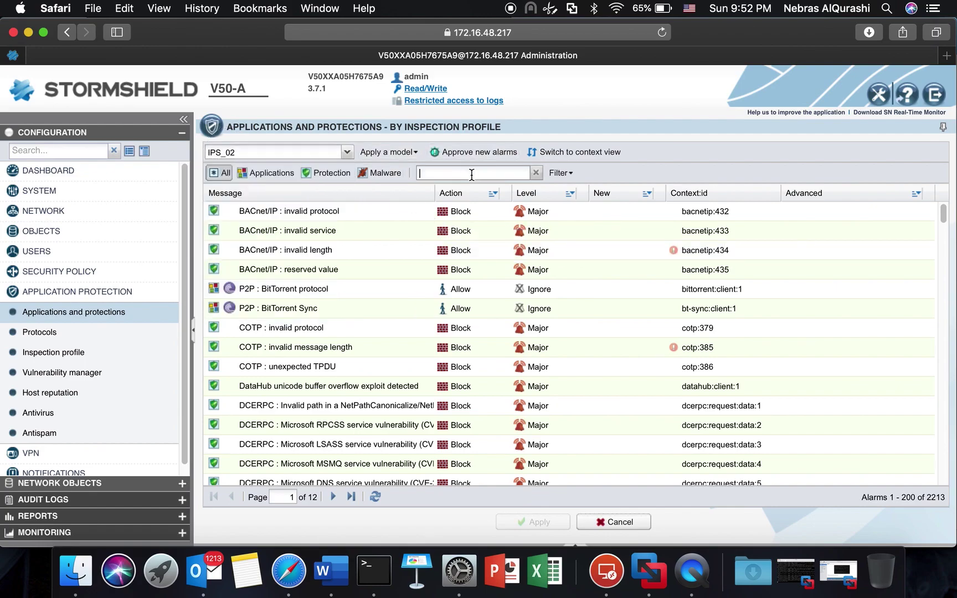
type("modbus")
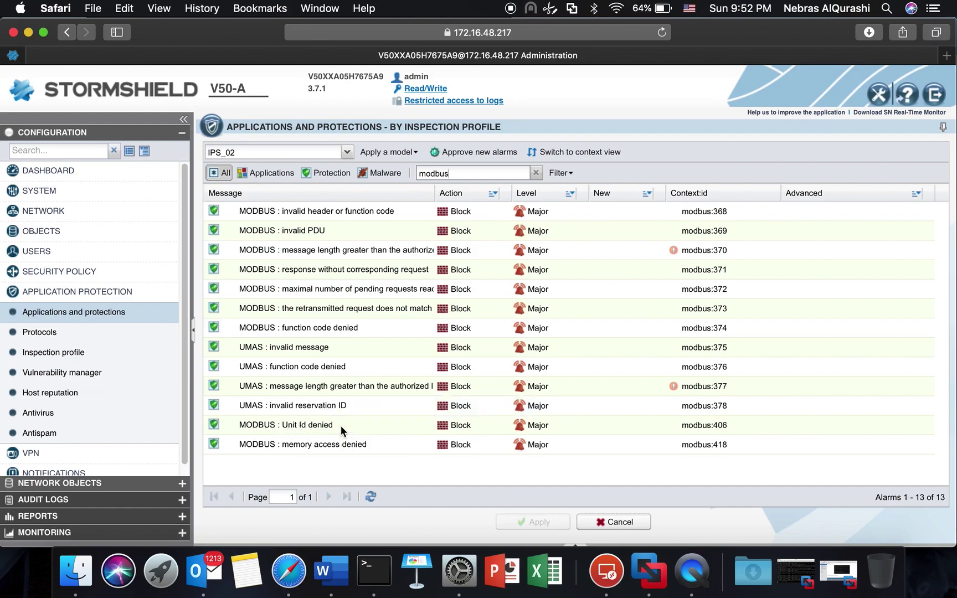
Step: Set the MODBUS Unit Id denied and function code denied alarms to Allow
left_click(451, 425)
left_click(460, 426)
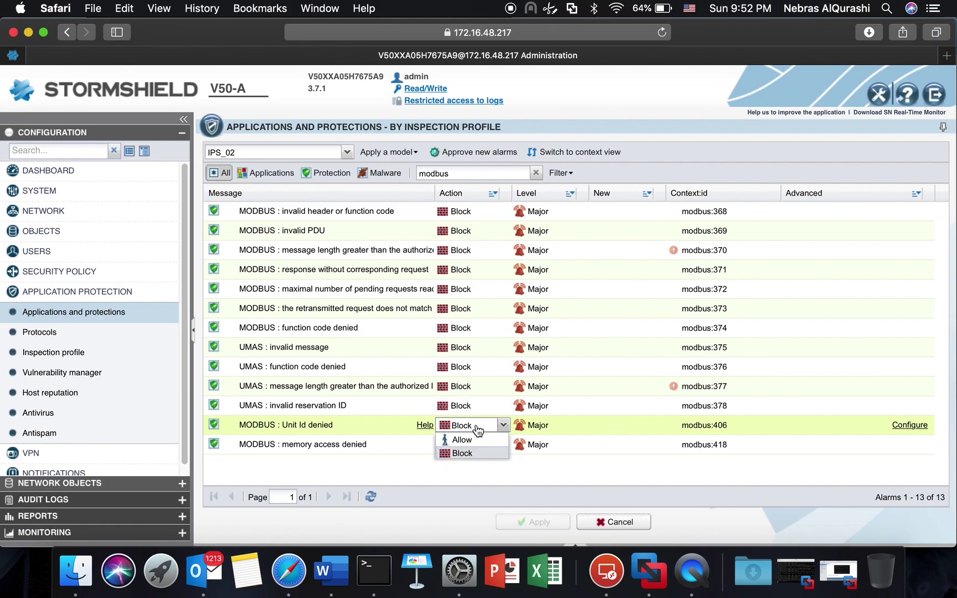
left_click(462, 439)
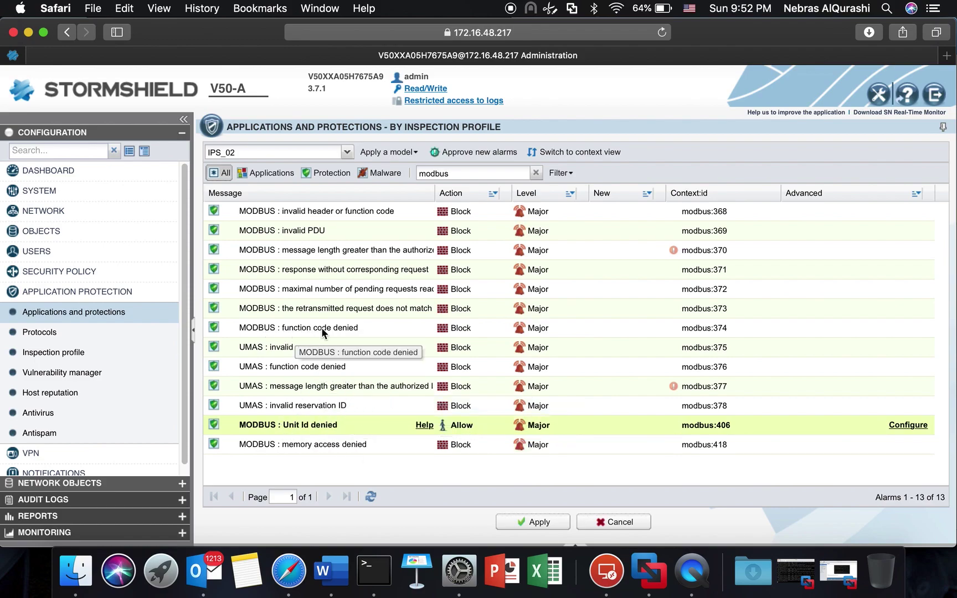
left_click(364, 328)
left_click(453, 326)
left_click(454, 328)
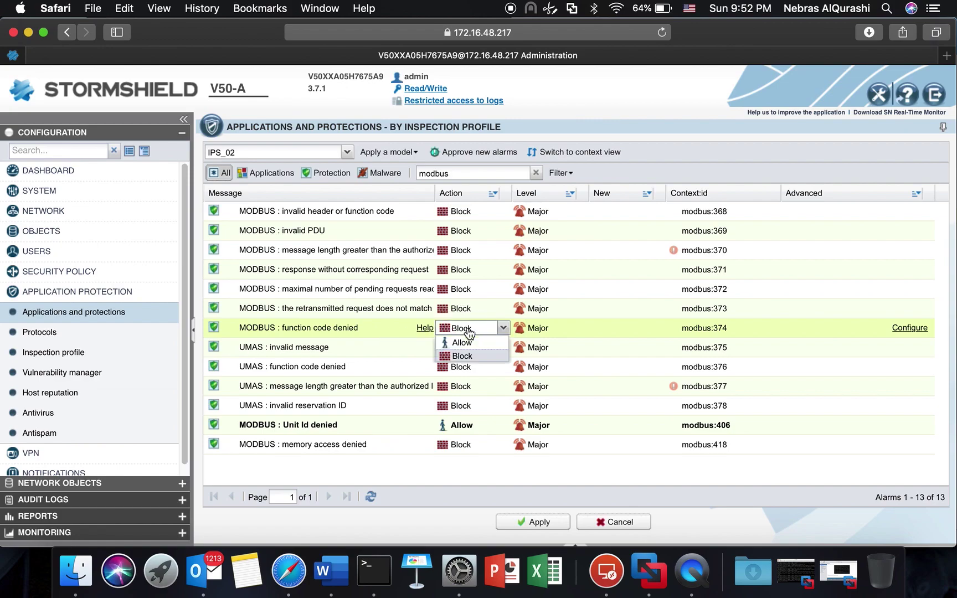
left_click(463, 343)
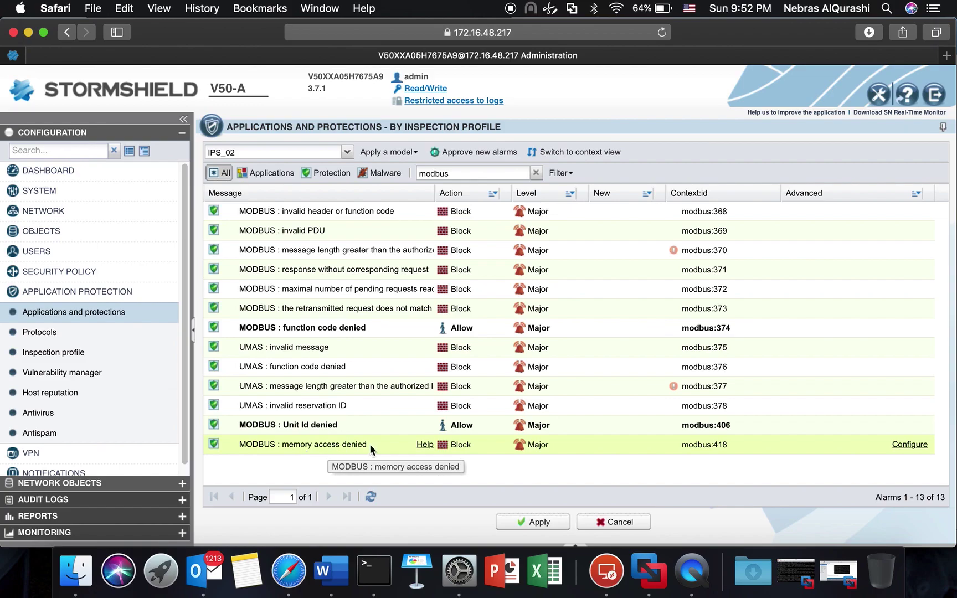
Step: Set MODBUS memory access denied to Allow, then apply and save the configuration
left_click(488, 444)
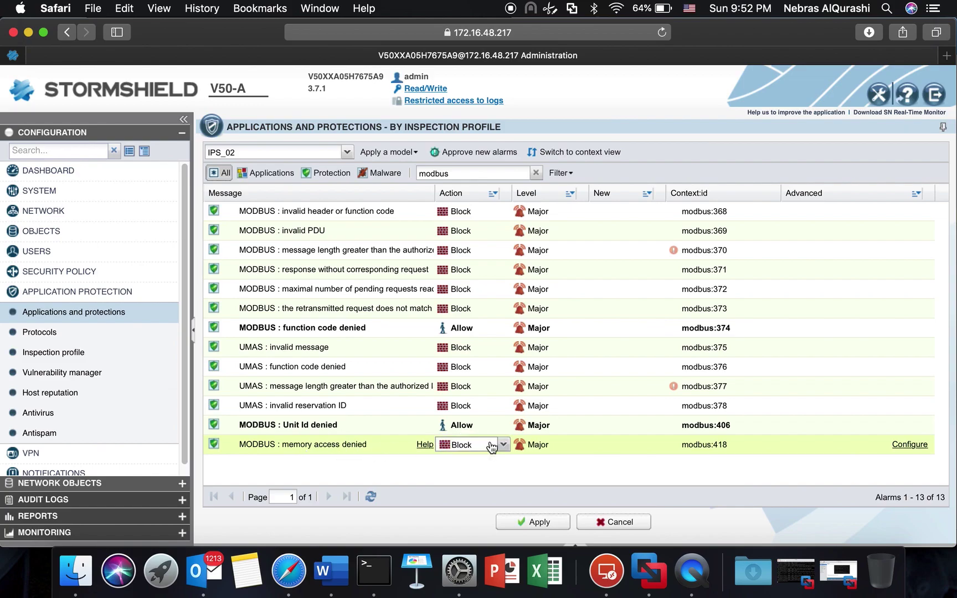
left_click(492, 447)
left_click(466, 458)
left_click(422, 471)
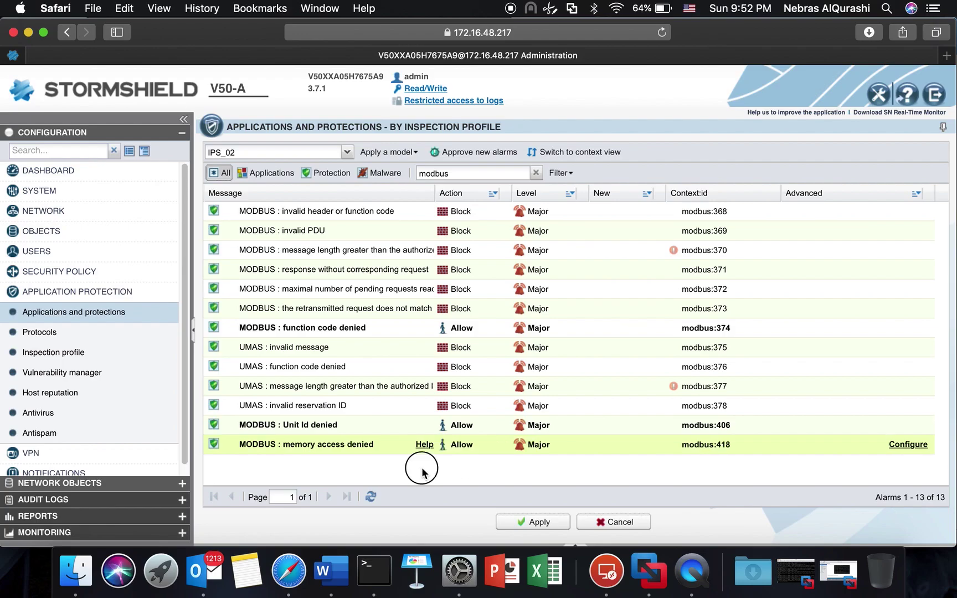
left_click(533, 523)
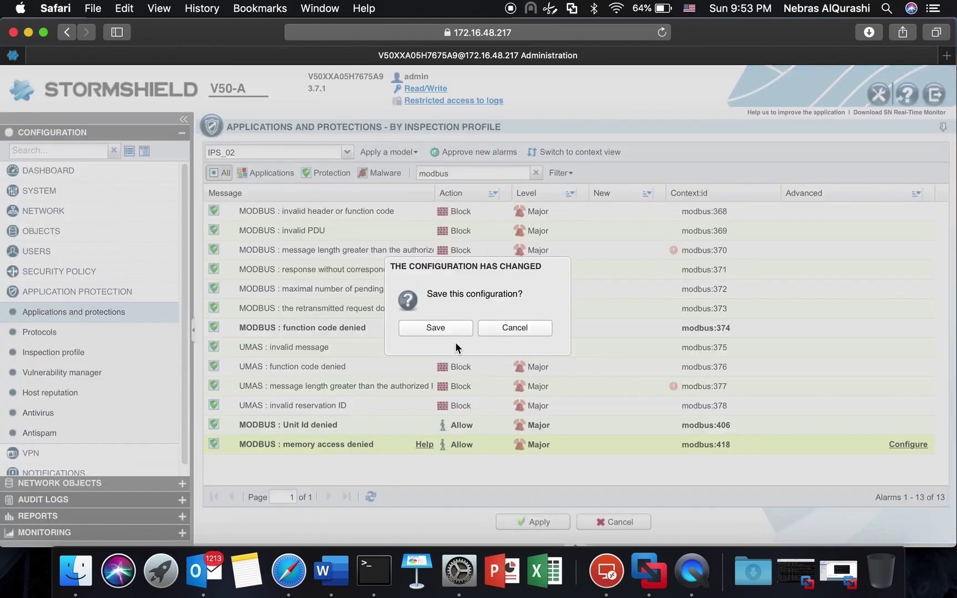
left_click(438, 328)
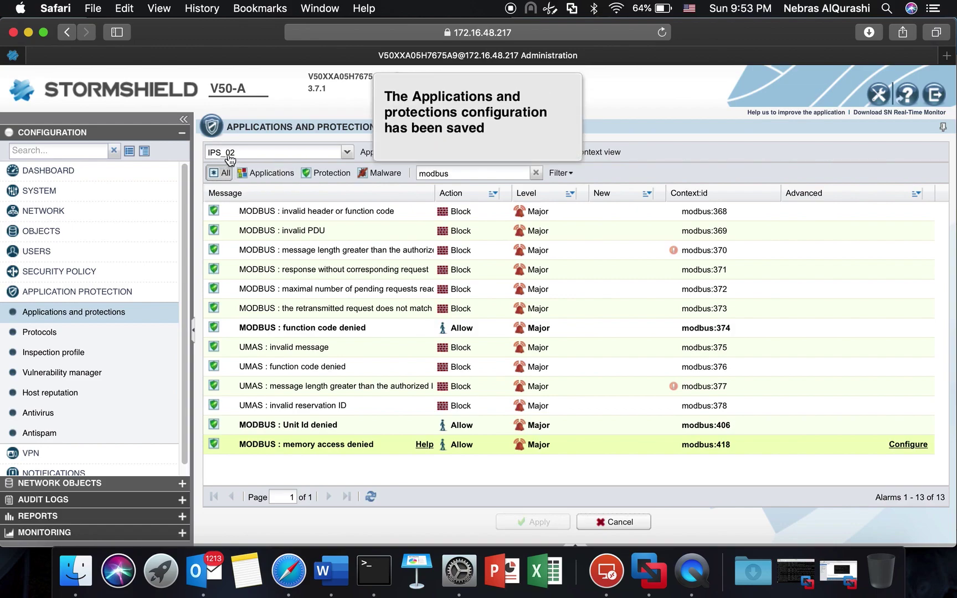
Step: Open Security Policy > Filter - NAT and review rule 3's source, destination, port and protocol
left_click(74, 292)
left_click(60, 272)
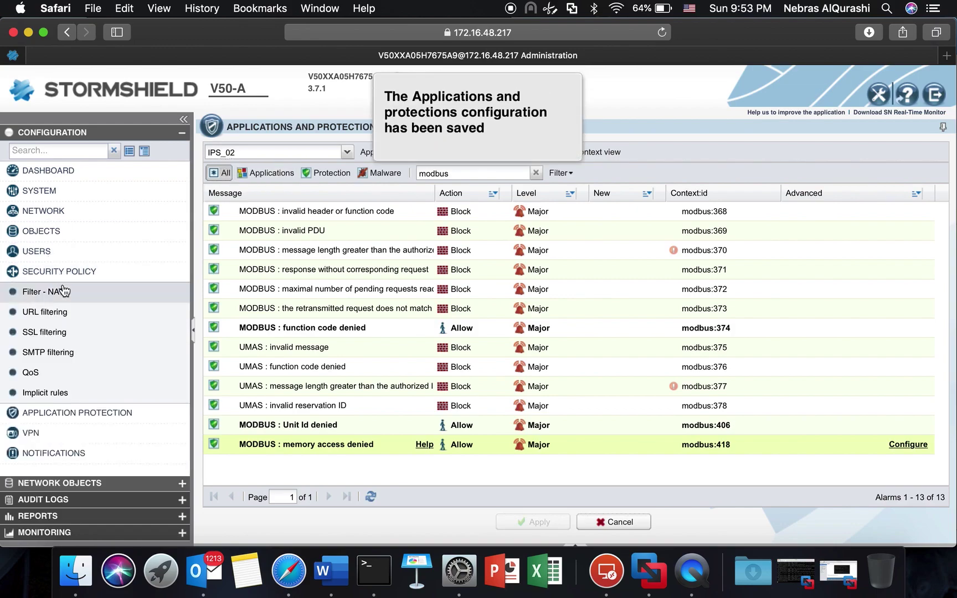
left_click(82, 292)
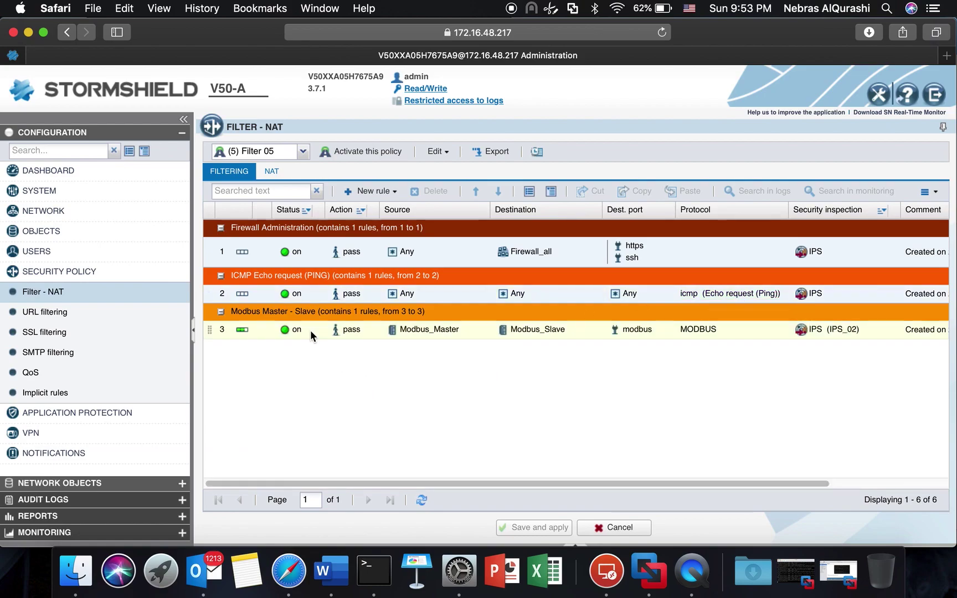
mouse_move(398, 331)
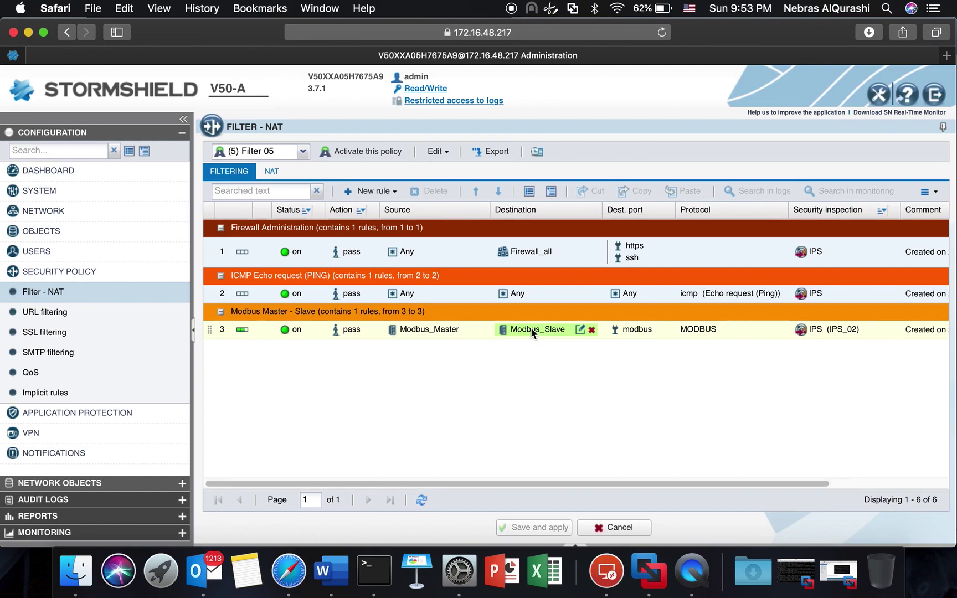
mouse_move(634, 329)
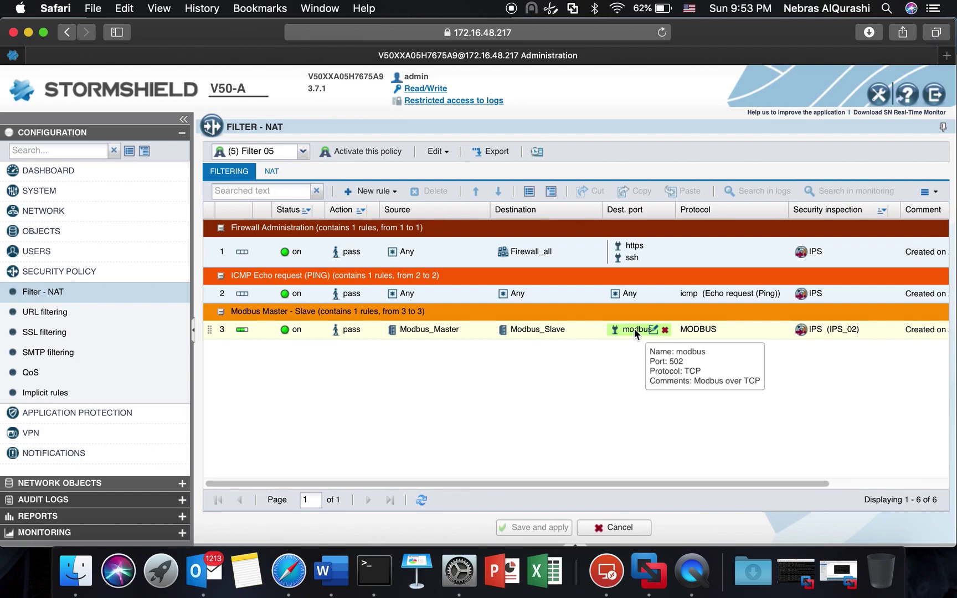
mouse_move(699, 327)
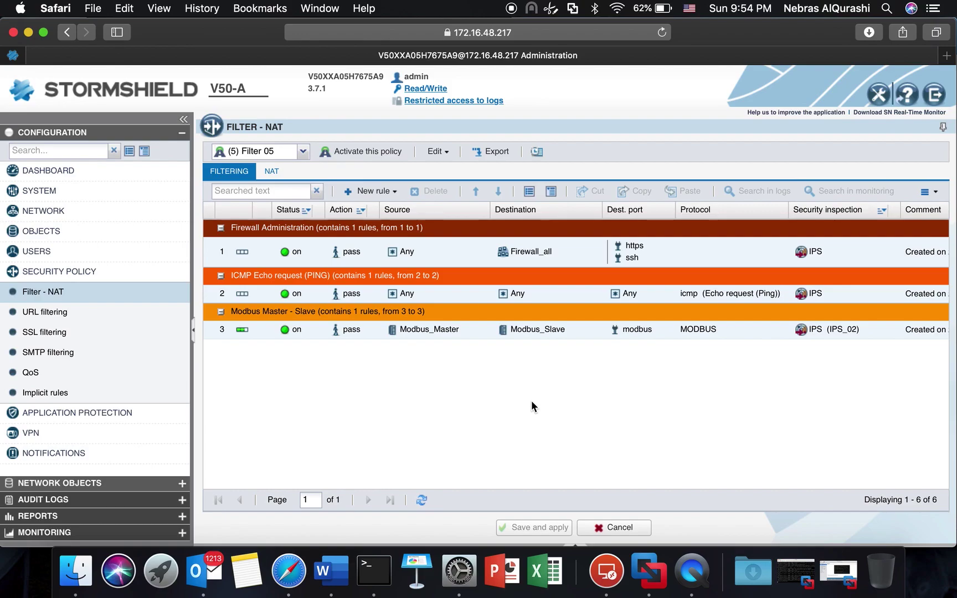
Step: On the Windows 8.1 VM, launch Modbus Slave and define Slave ID 99, address 22000, quantity 10
key("ctrl+Right")
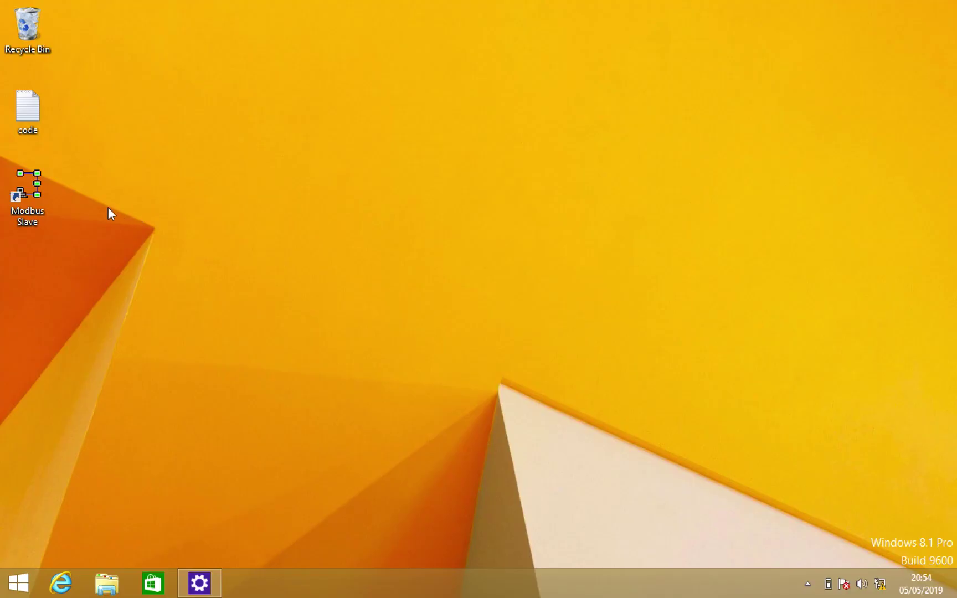
double_click(25, 184)
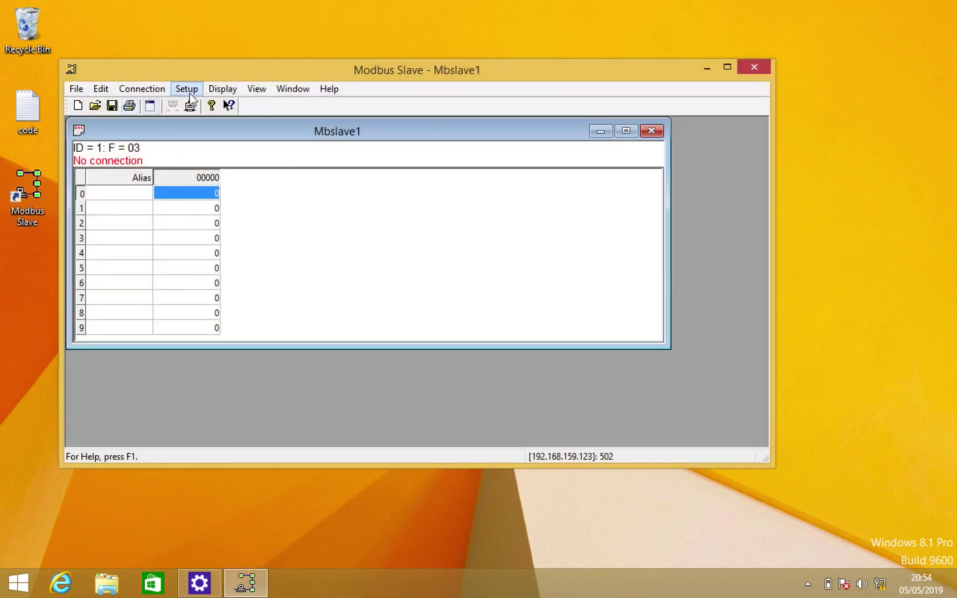
left_click(187, 89)
left_click(221, 106)
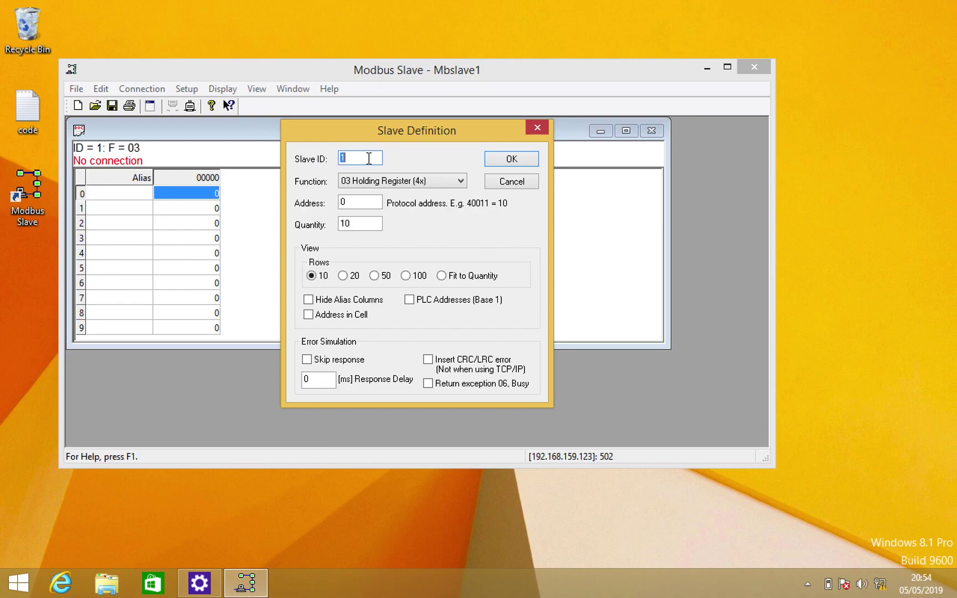
left_click(365, 158)
type("99")
double_click(350, 201)
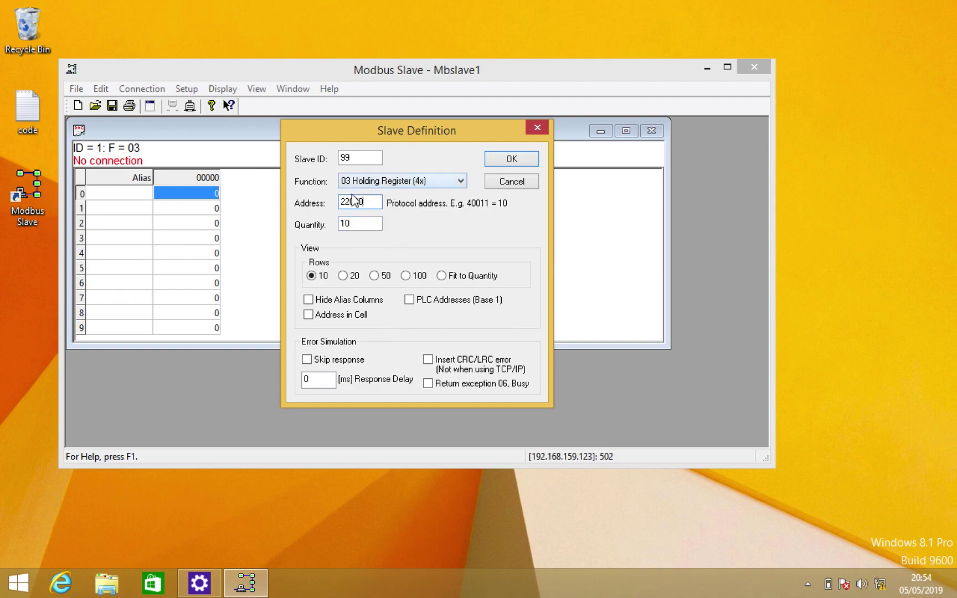
key("Tab")
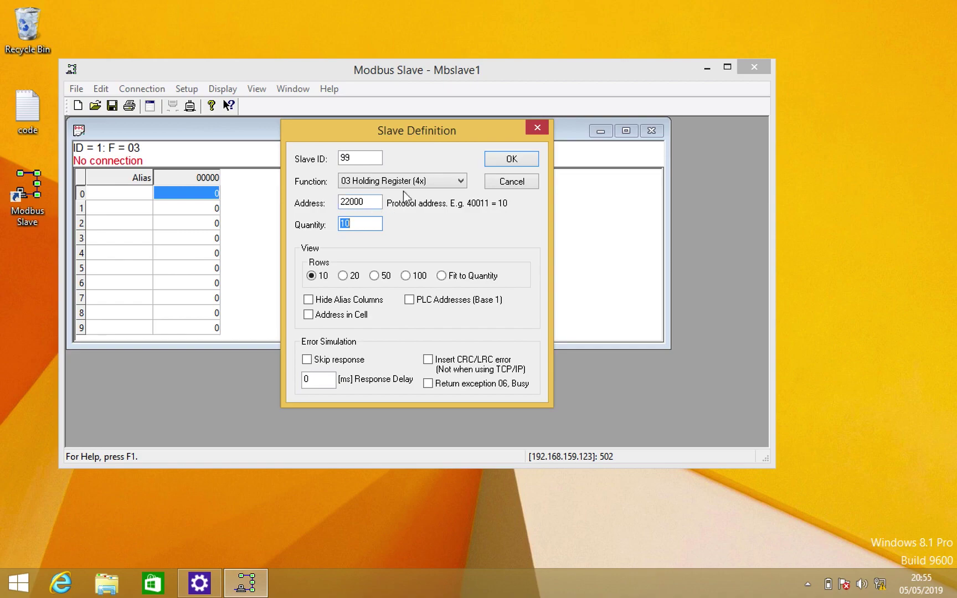
left_click(513, 160)
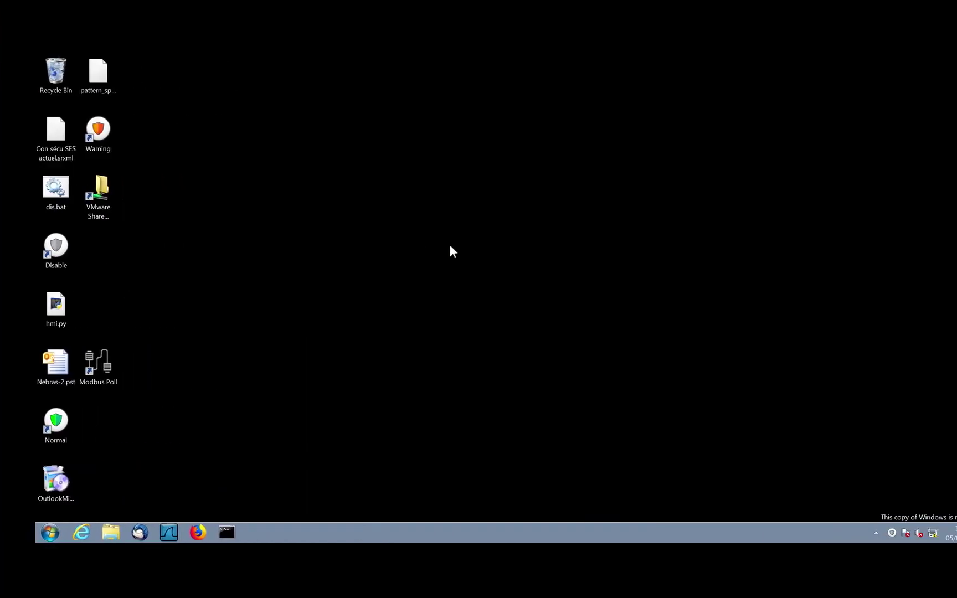
Step: Launch Modbus Poll on the Windows 7 VM, skipping registration and dismissing the connection error
left_click(288, 224)
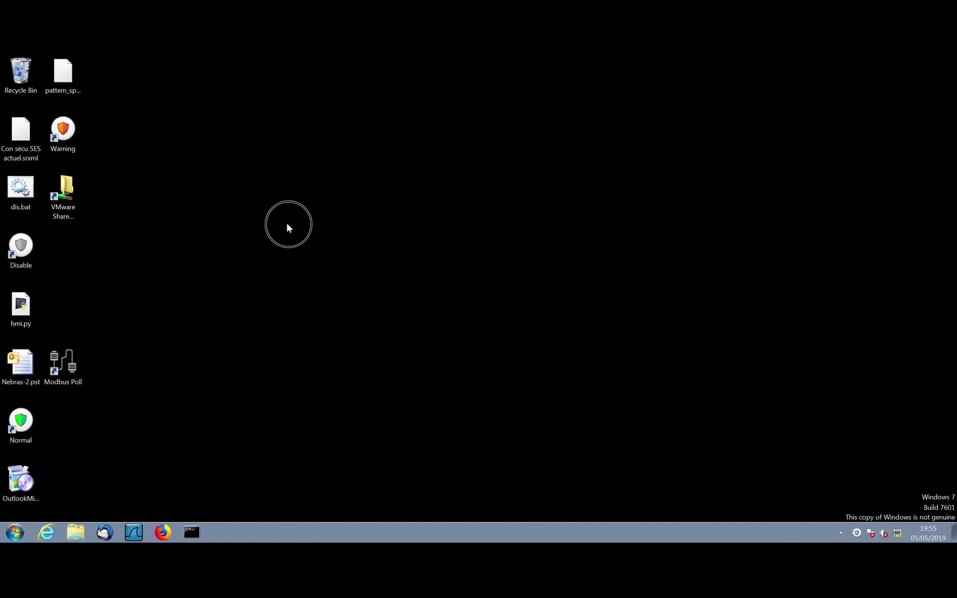
double_click(66, 364)
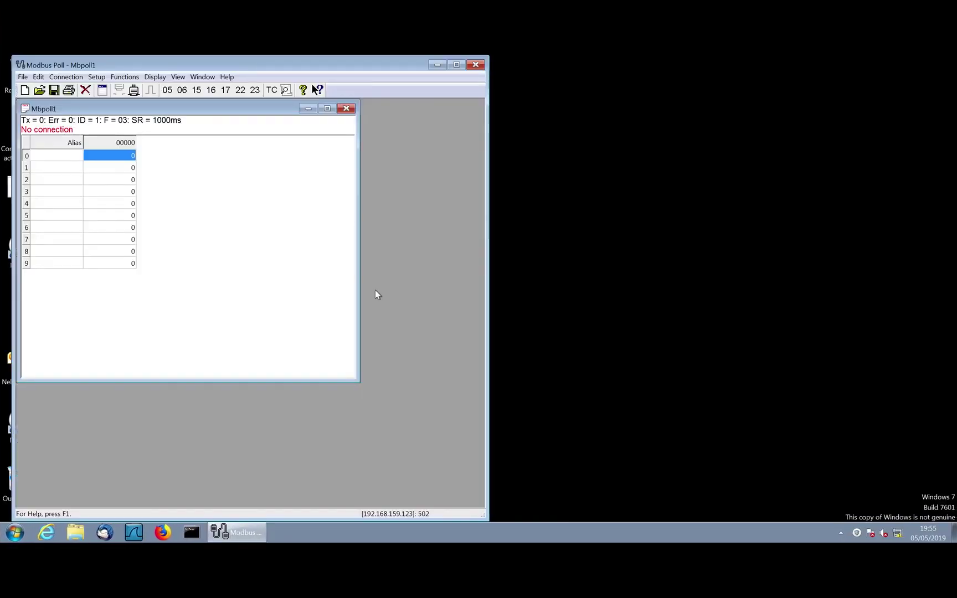
left_click(251, 370)
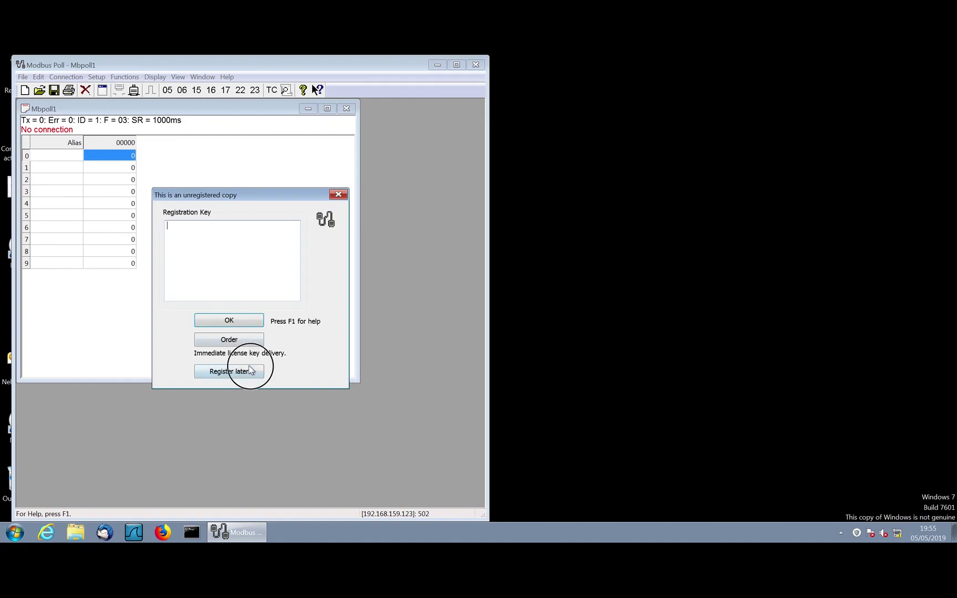
left_click(319, 320)
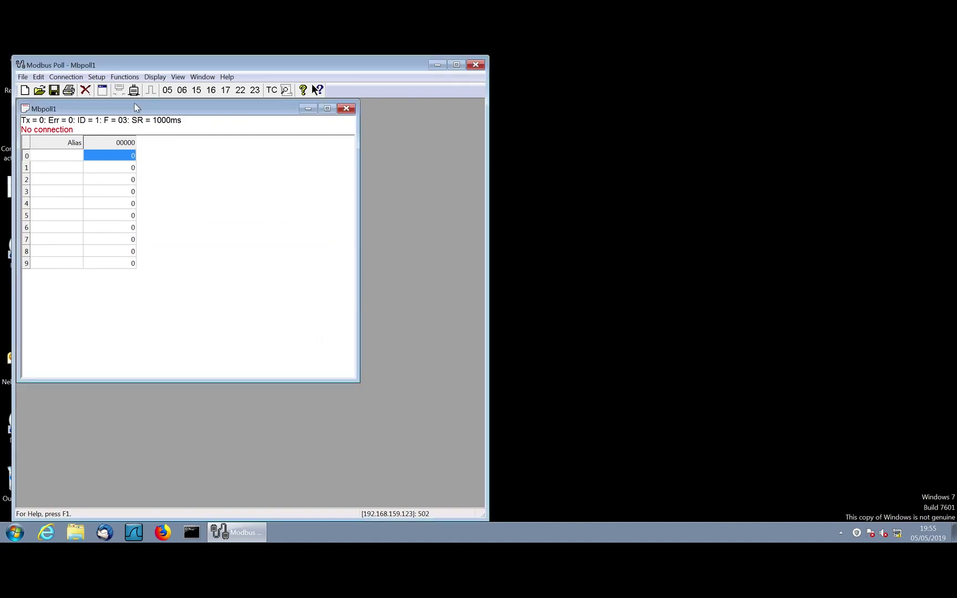
left_click(116, 72)
left_click(355, 328)
Step: Set the Read/Write Definition to Slave ID 99, start address 22000
left_click(129, 80)
mouse_move(82, 75)
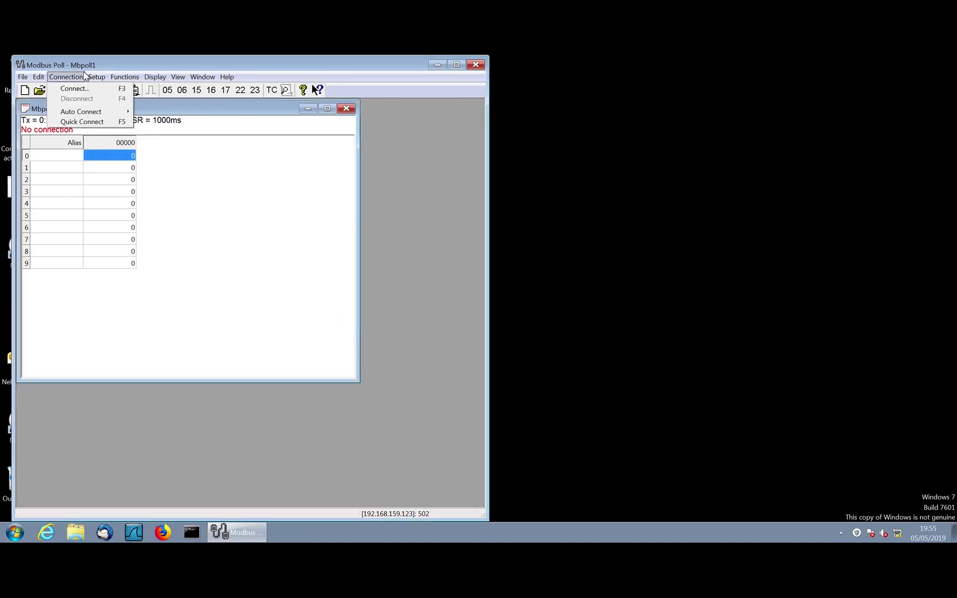
left_click(114, 89)
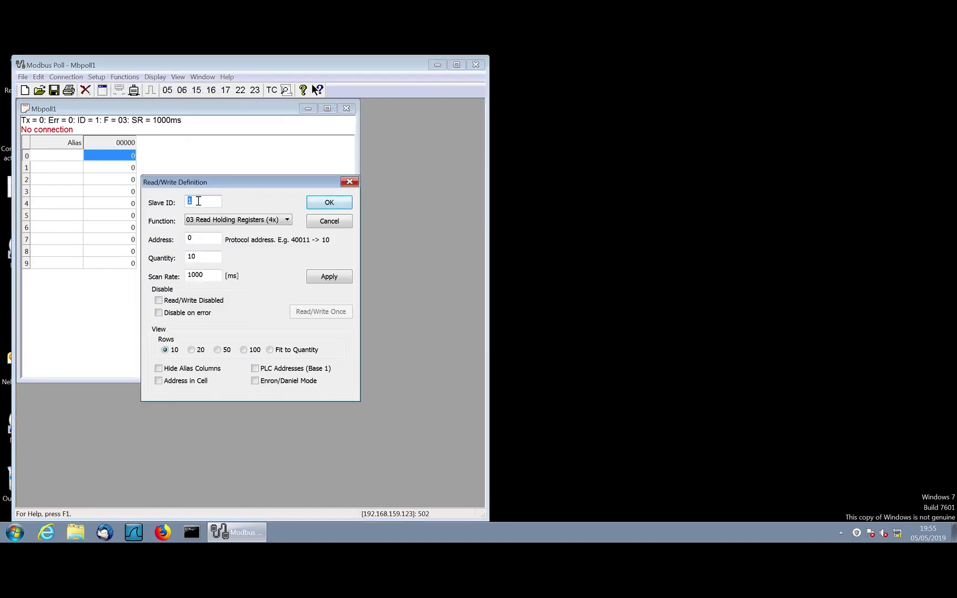
double_click(202, 234)
left_click(329, 203)
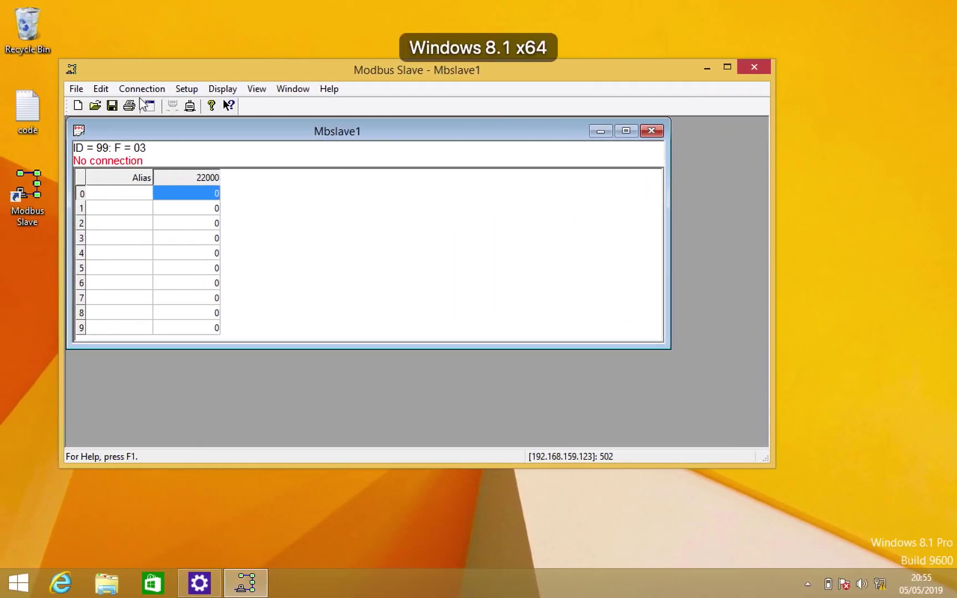
Step: Connect Modbus Slave as a Modbus TCP/IP server on 192.168.159.123 port 502
left_click(142, 89)
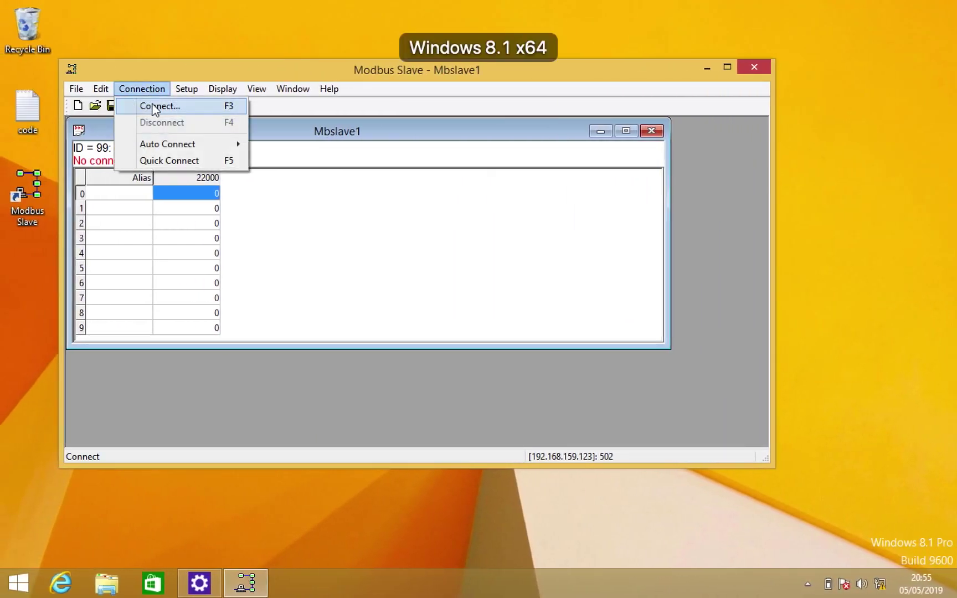
left_click(155, 109)
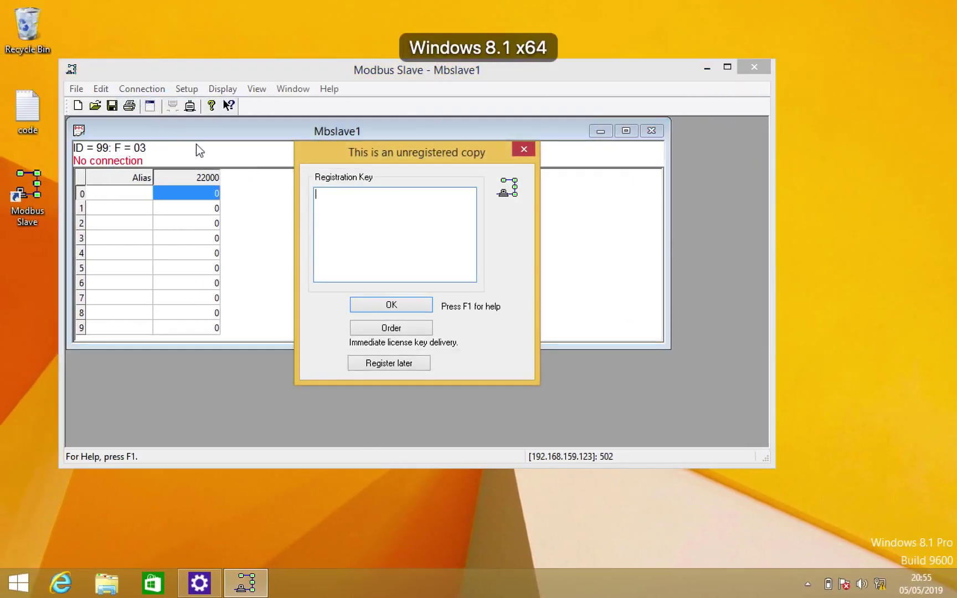
left_click(401, 367)
left_click(507, 306)
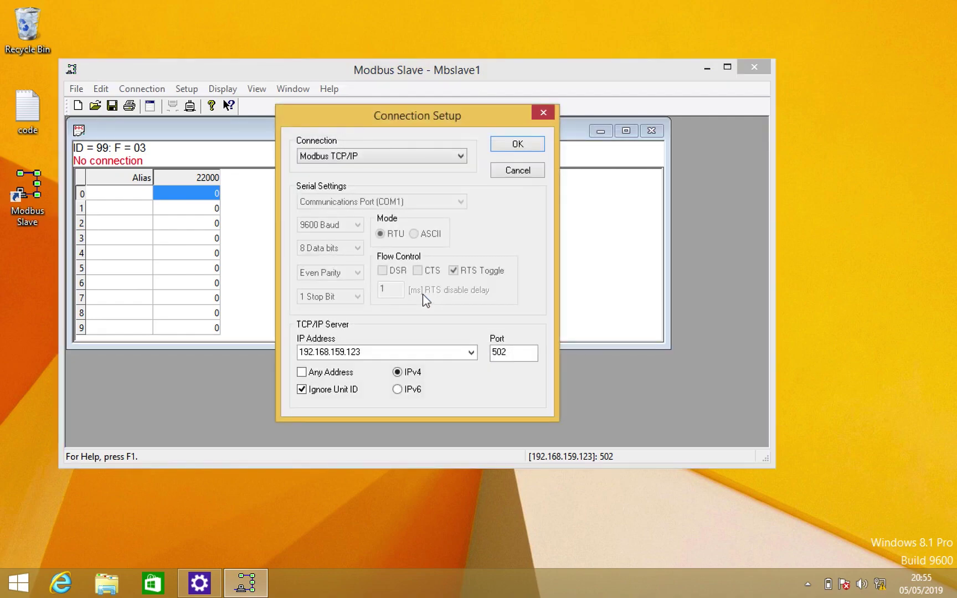
left_click(516, 143)
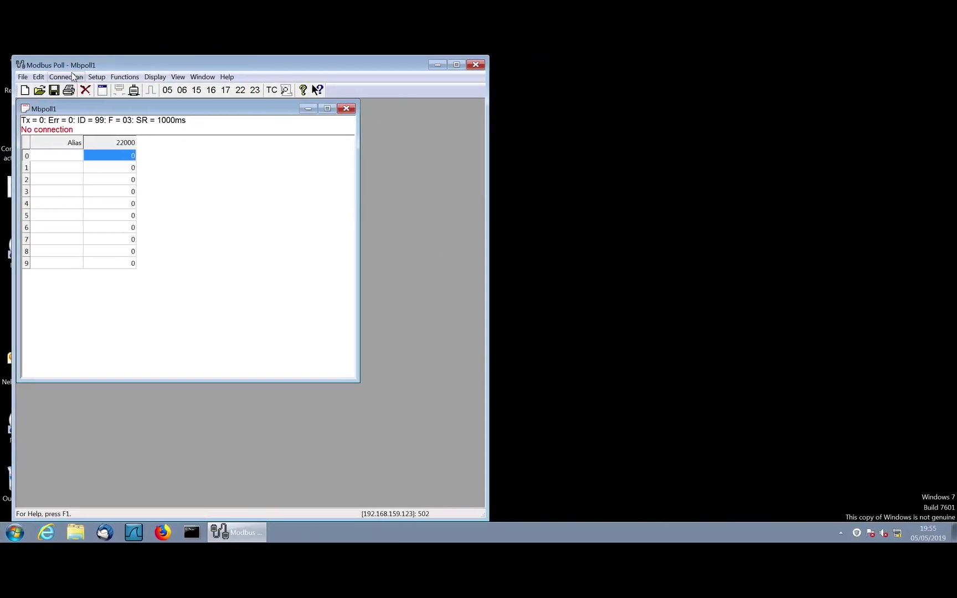
Step: Connect Modbus Poll over Modbus TCP/IP to 192.168.159.123:502, postponing registration
left_click(66, 77)
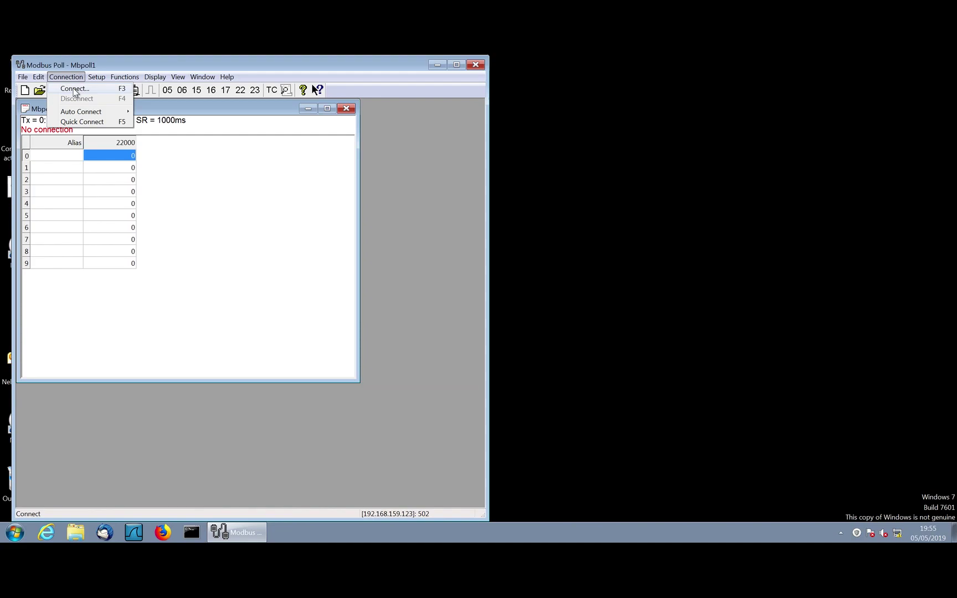
left_click(74, 89)
left_click(247, 372)
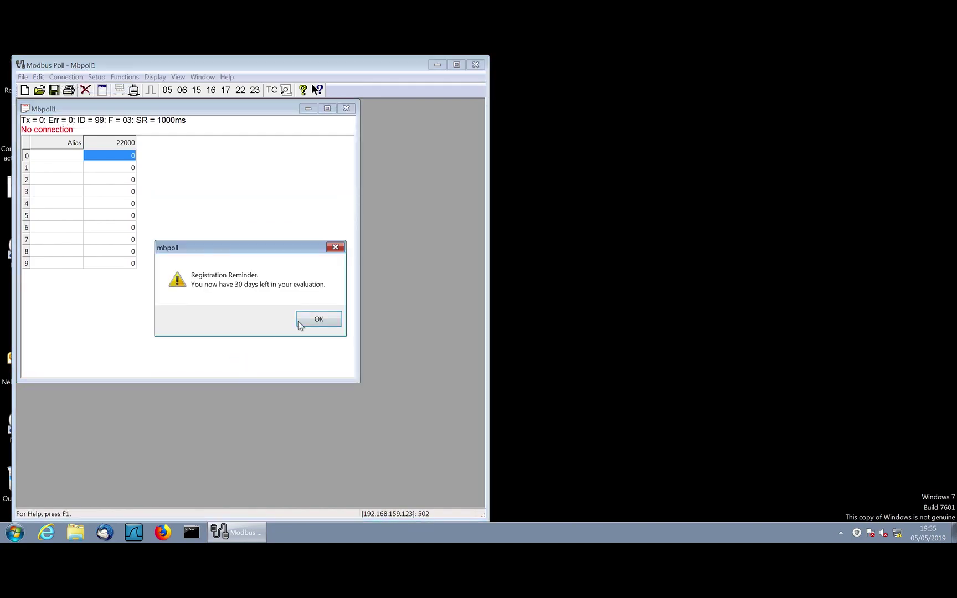
left_click(302, 324)
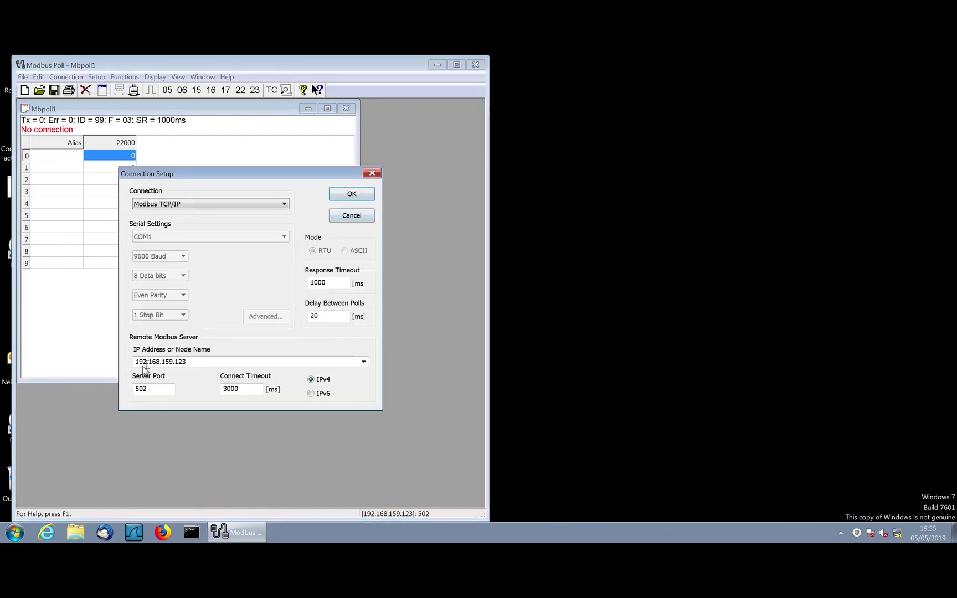
left_click(351, 194)
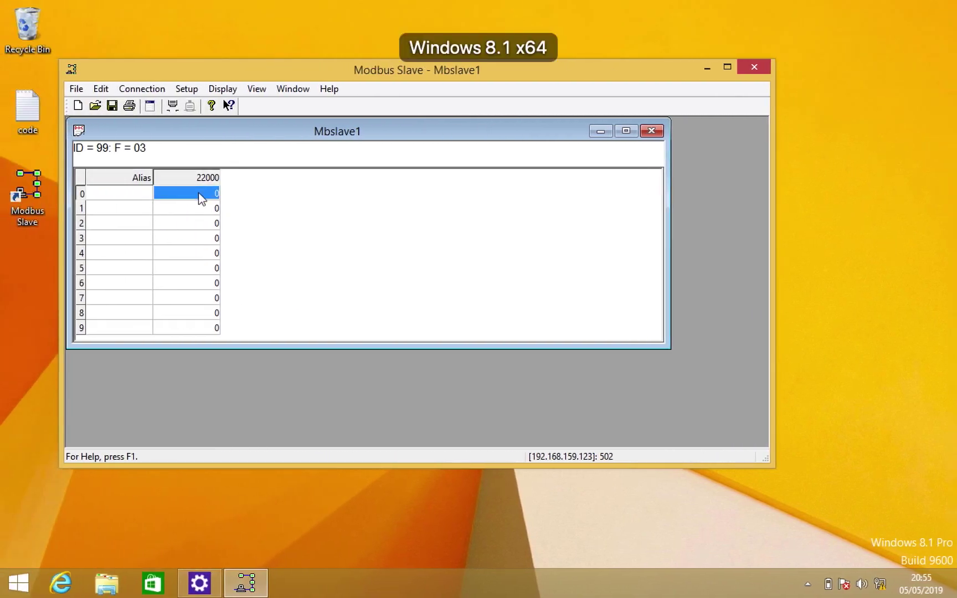
Step: Make register 22000's value auto-increment in Modbus Slave
right_click(198, 192)
double_click(198, 192)
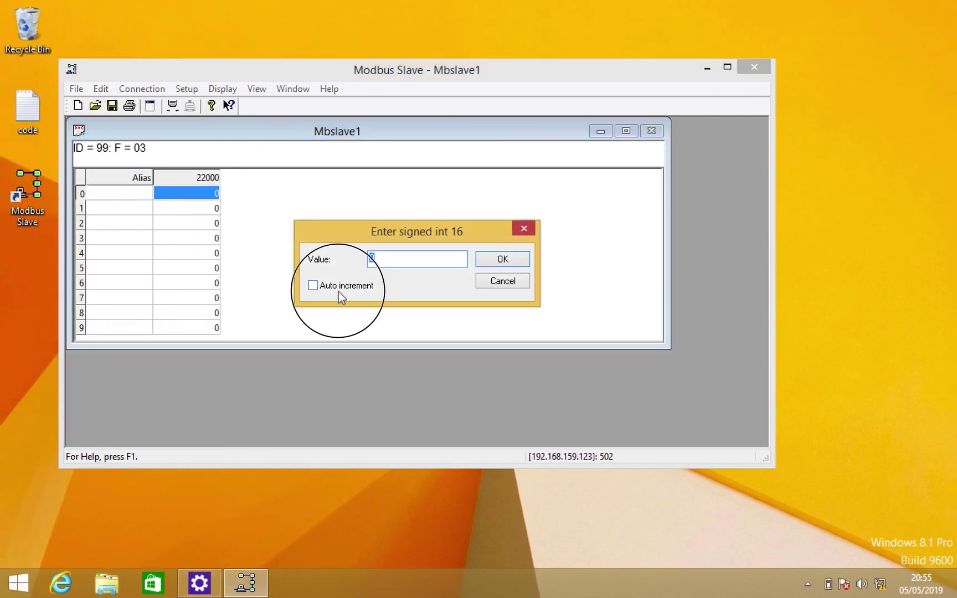
left_click(338, 291)
left_click(521, 261)
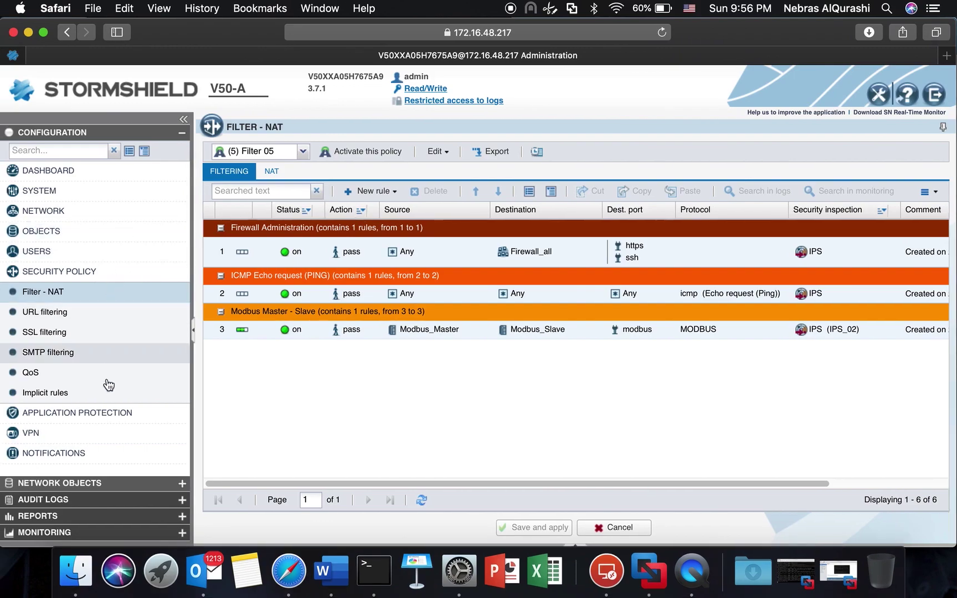
Step: Open the Alarms log from the Audit Logs section
left_click(80, 500)
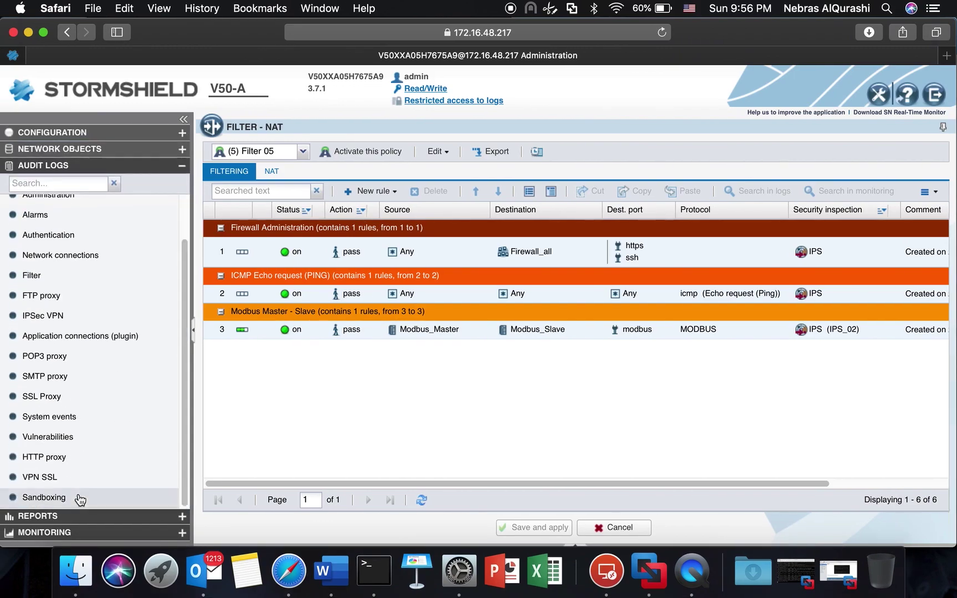
scroll(81, 400, "up", 5)
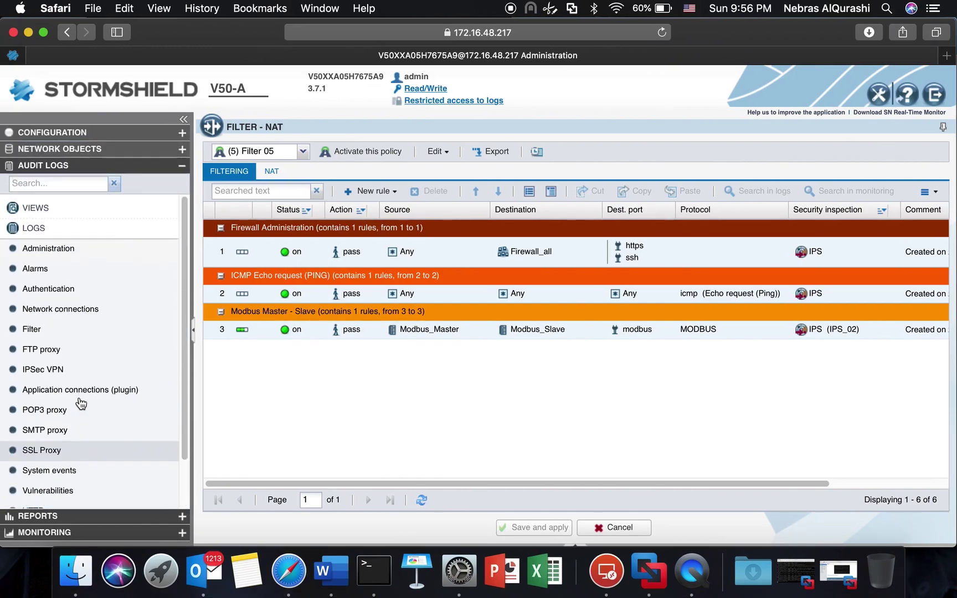
left_click(67, 268)
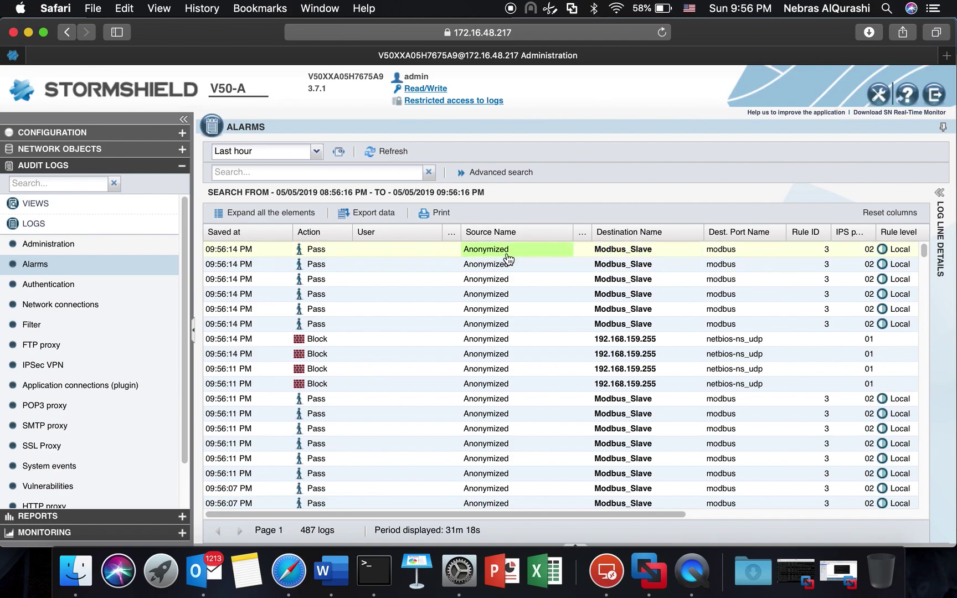
Step: Obtain full access to private log data and refresh the alarms to show real host names
left_click(468, 101)
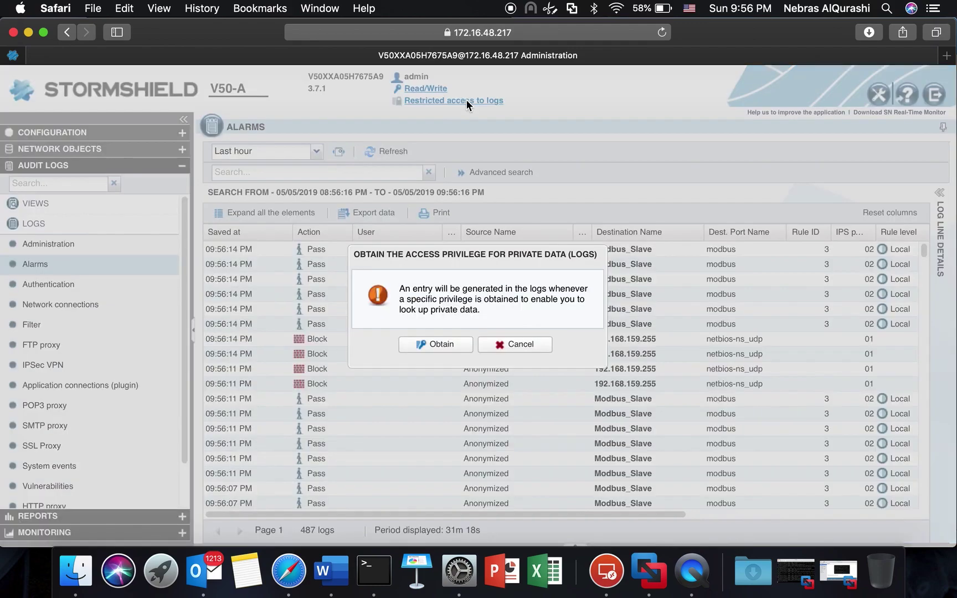
left_click(427, 344)
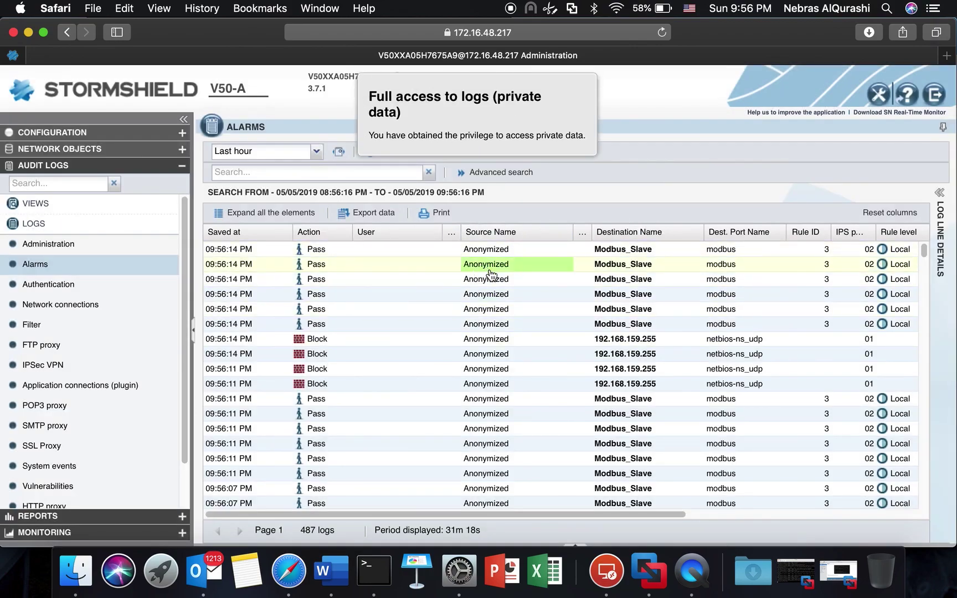
left_click(387, 153)
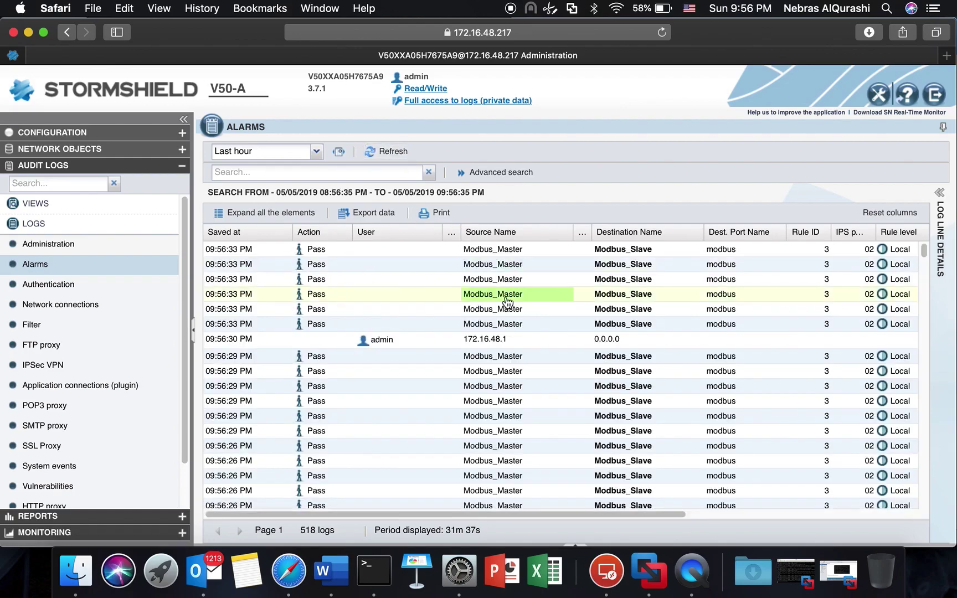
mouse_move(498, 252)
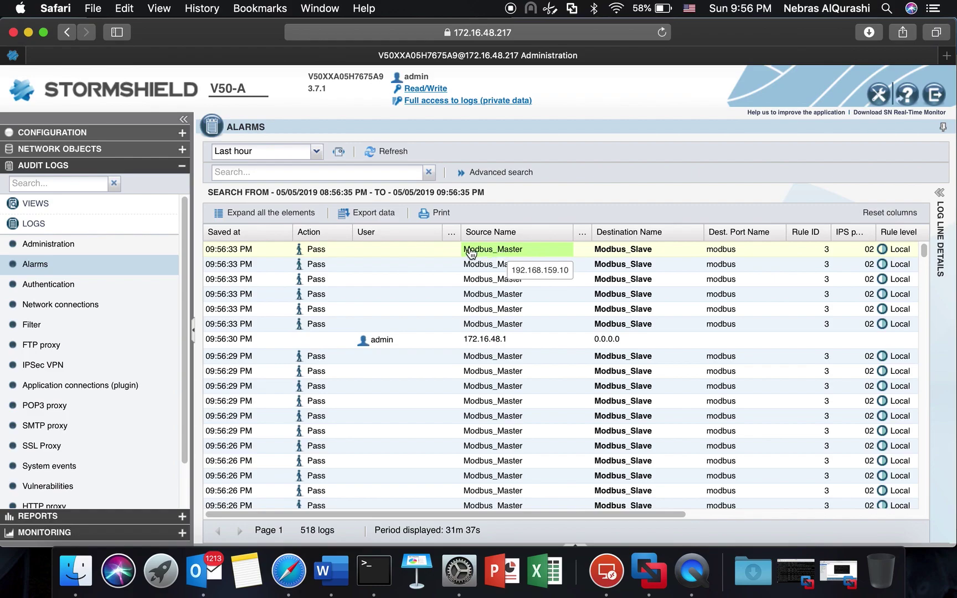
scroll(552, 261, "right", 10)
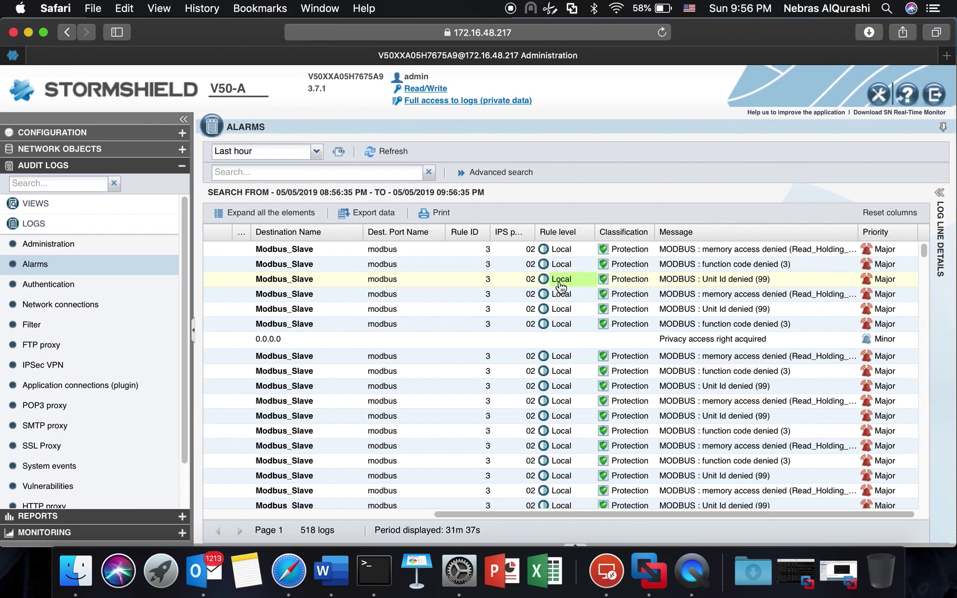
scroll(560, 283, "left", 10)
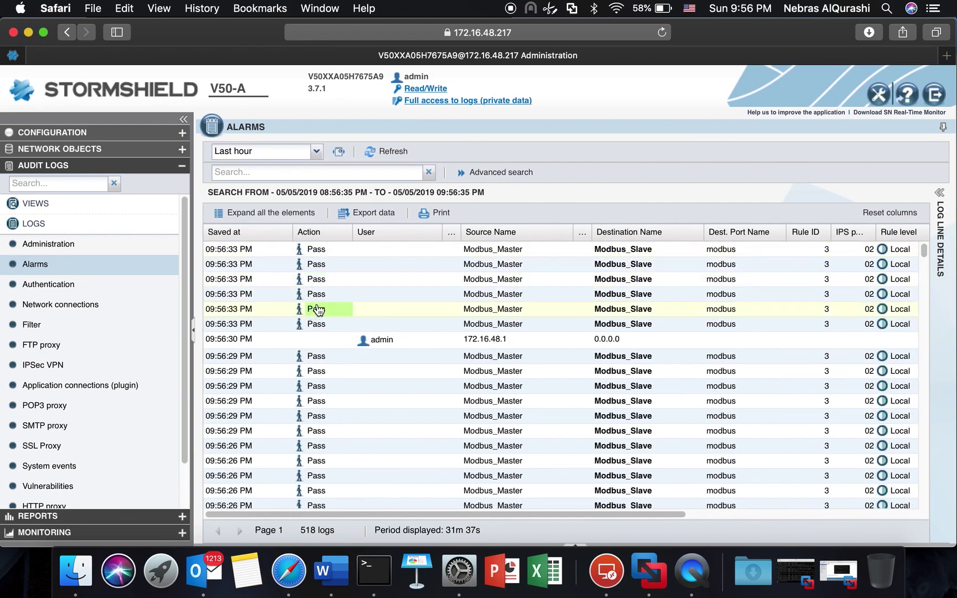
scroll(515, 308, "right", 10)
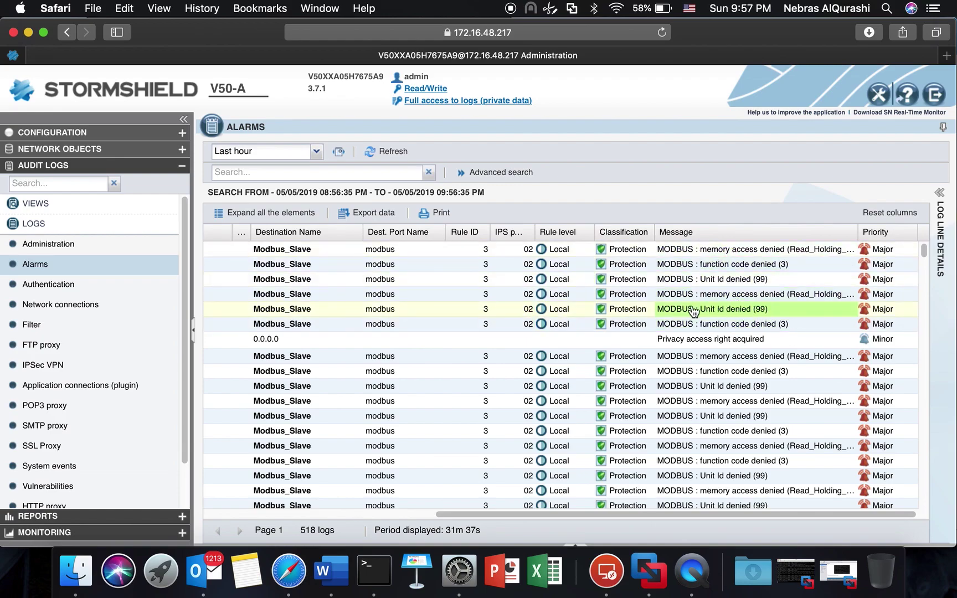
left_click(730, 328)
scroll(830, 379, "down", 5)
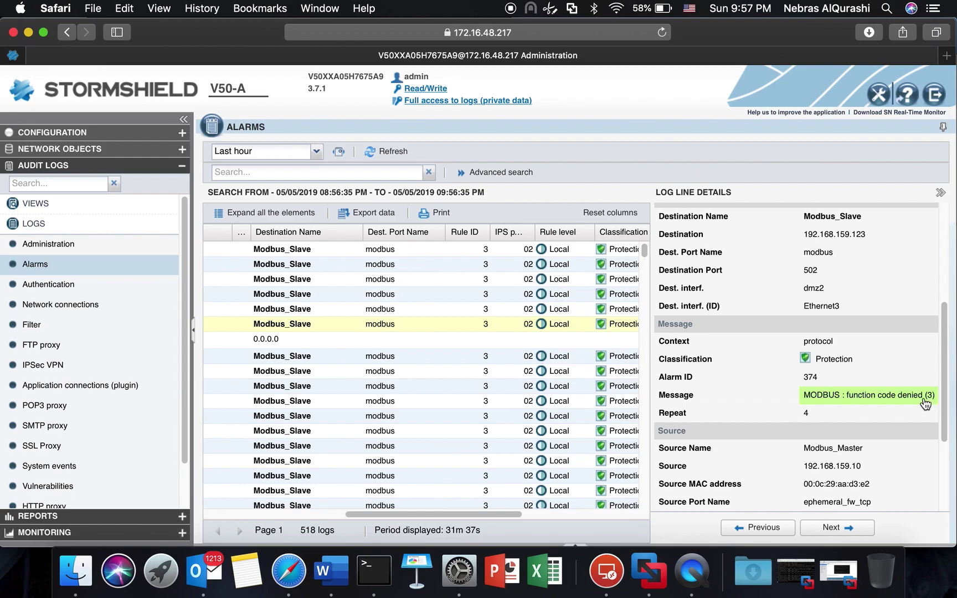
left_click(941, 192)
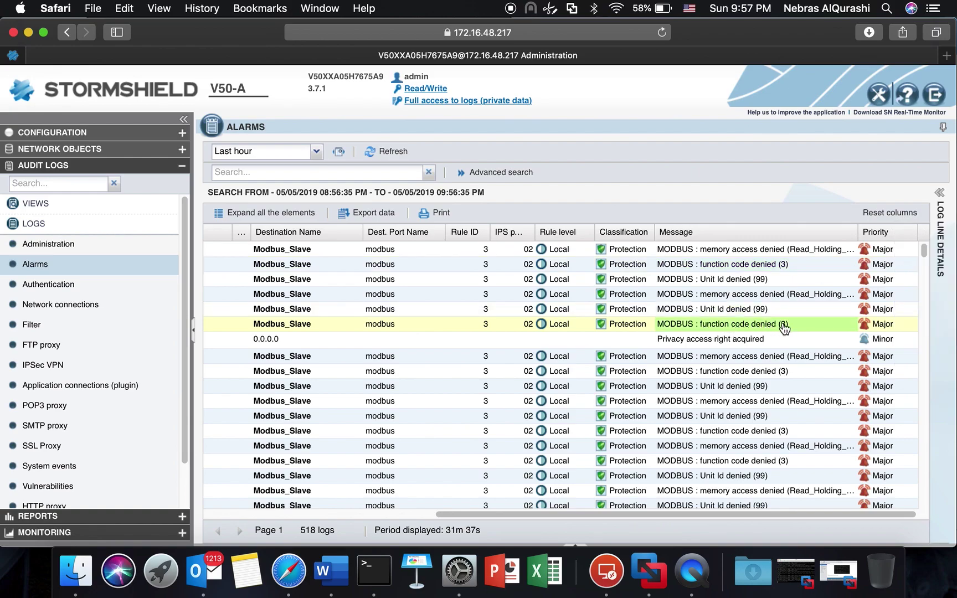
double_click(761, 299)
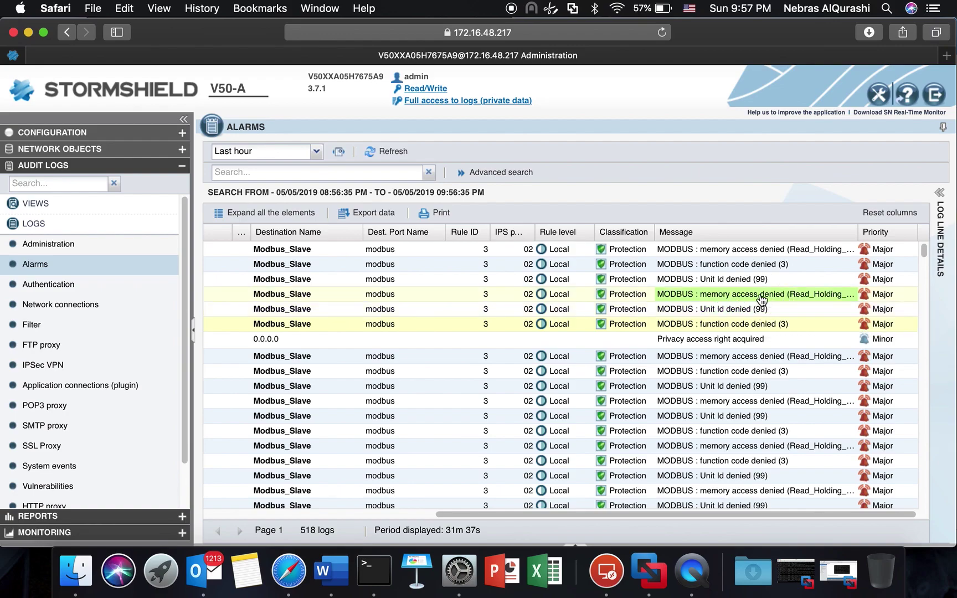
scroll(757, 407, "down", 3)
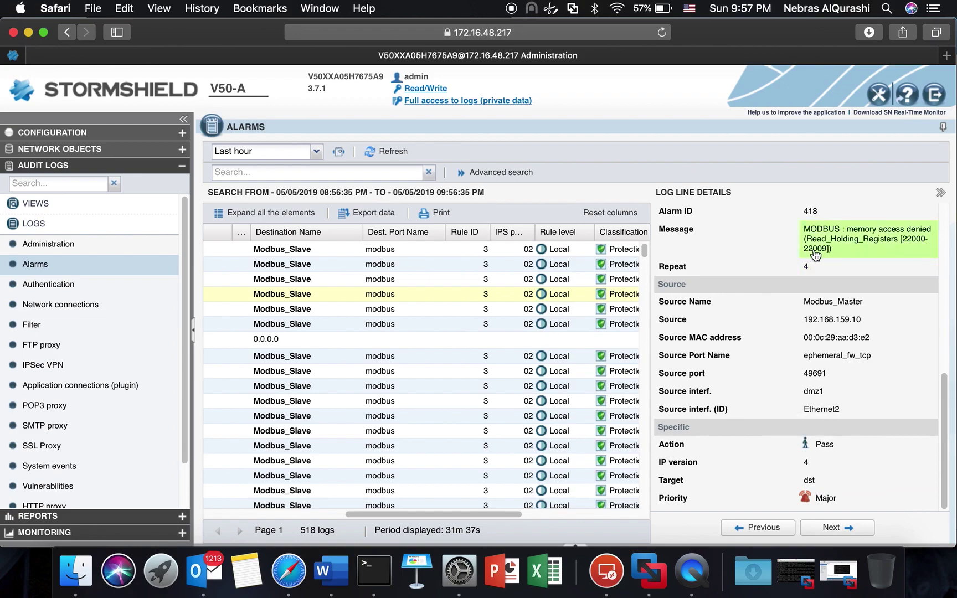
left_click(940, 192)
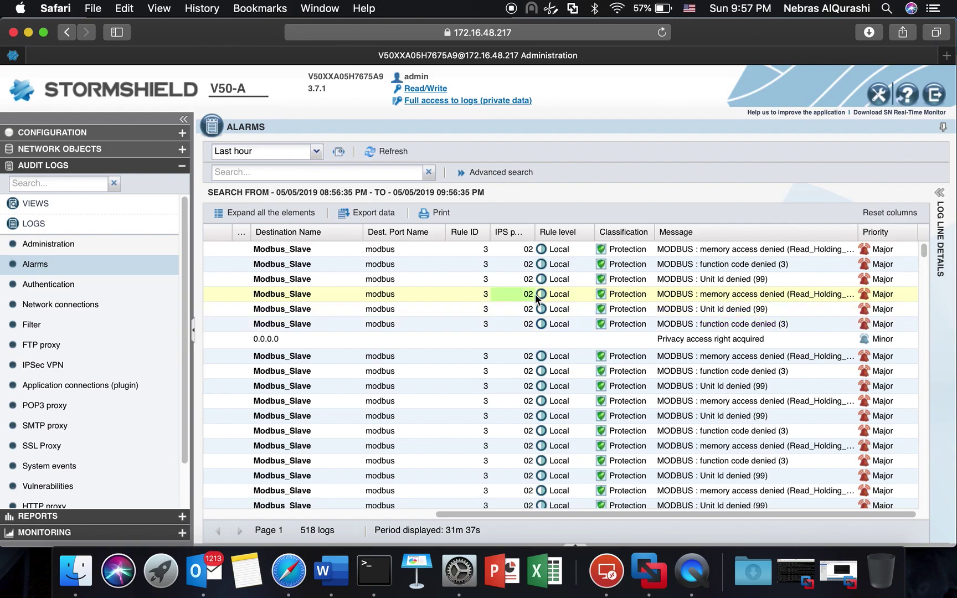
Step: Go to the Modbus settings under Application Protection > Protocols > Industrial Protocols
left_click(116, 133)
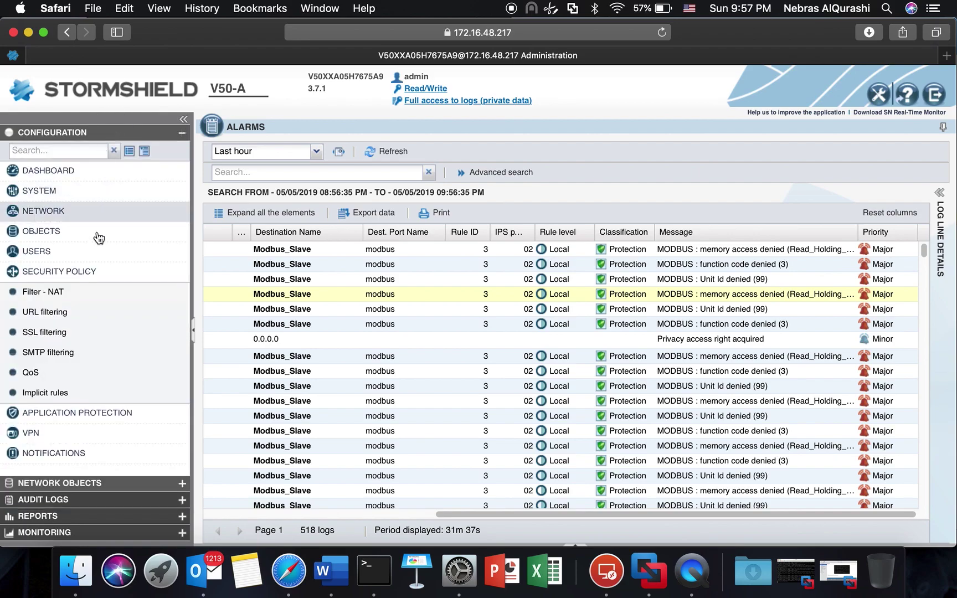
left_click(89, 414)
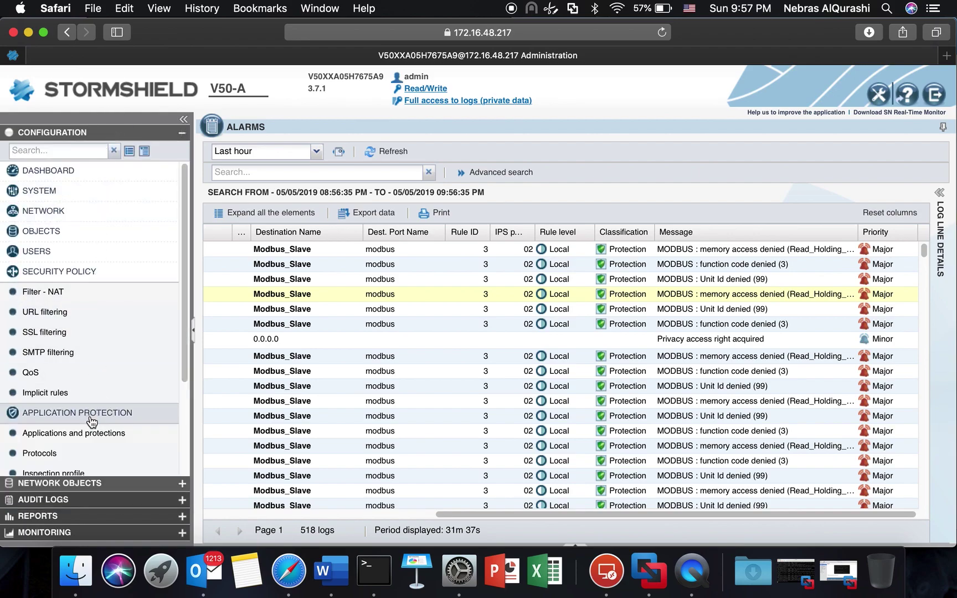
scroll(111, 365, "down", 2)
left_click(71, 402)
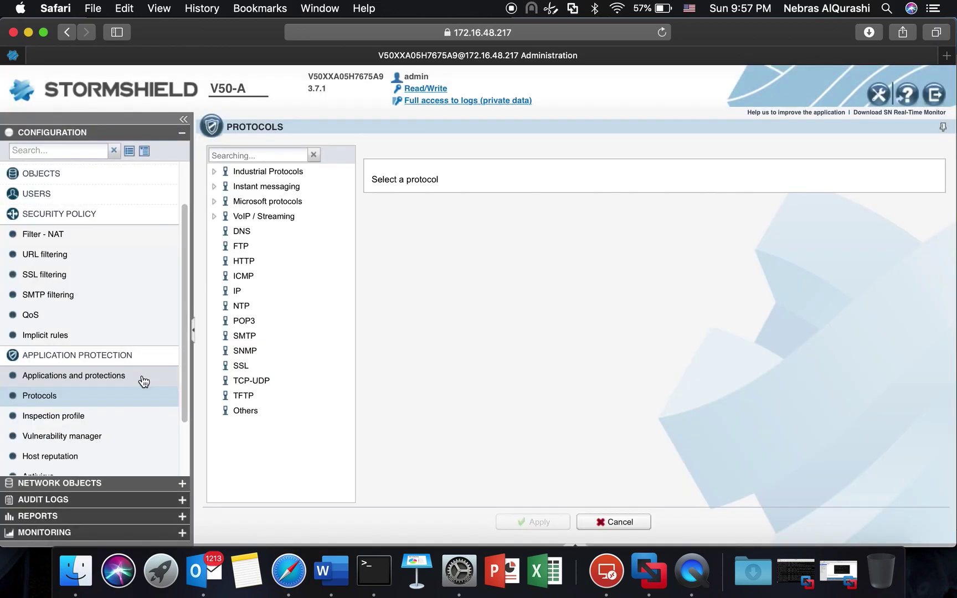
left_click(214, 172)
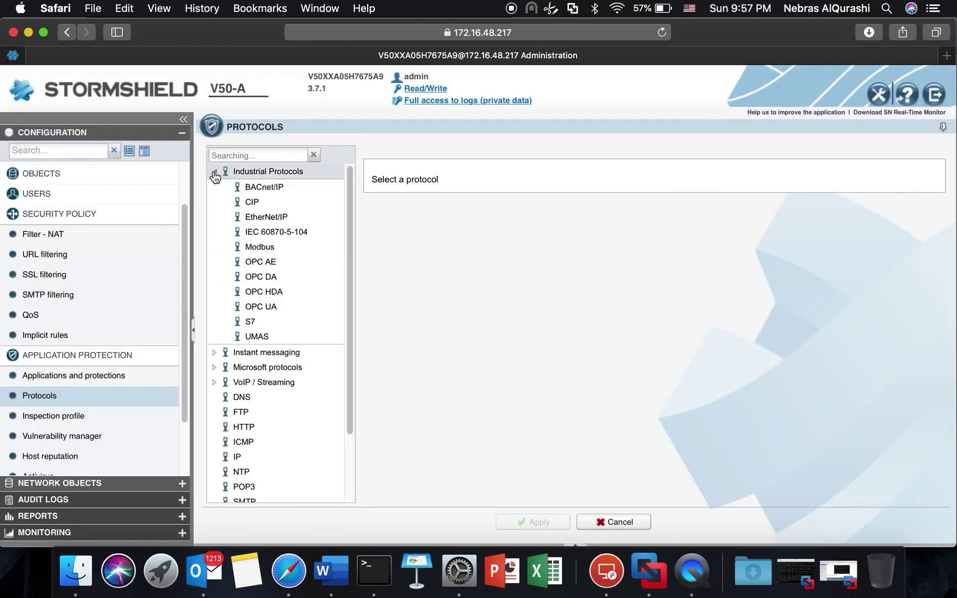
left_click(271, 249)
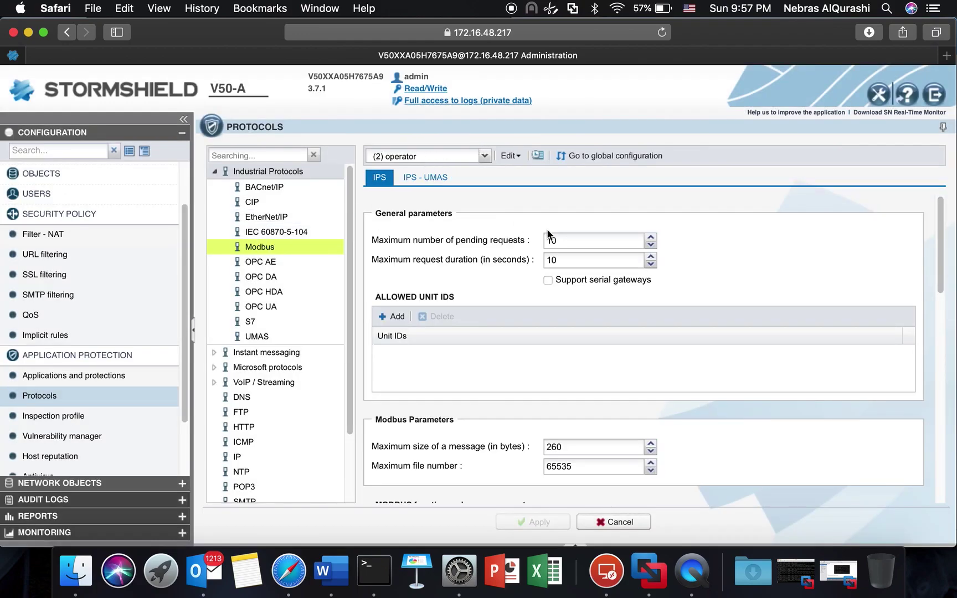
Step: Add 99 to the allowed Modbus unit IDs
left_click(392, 316)
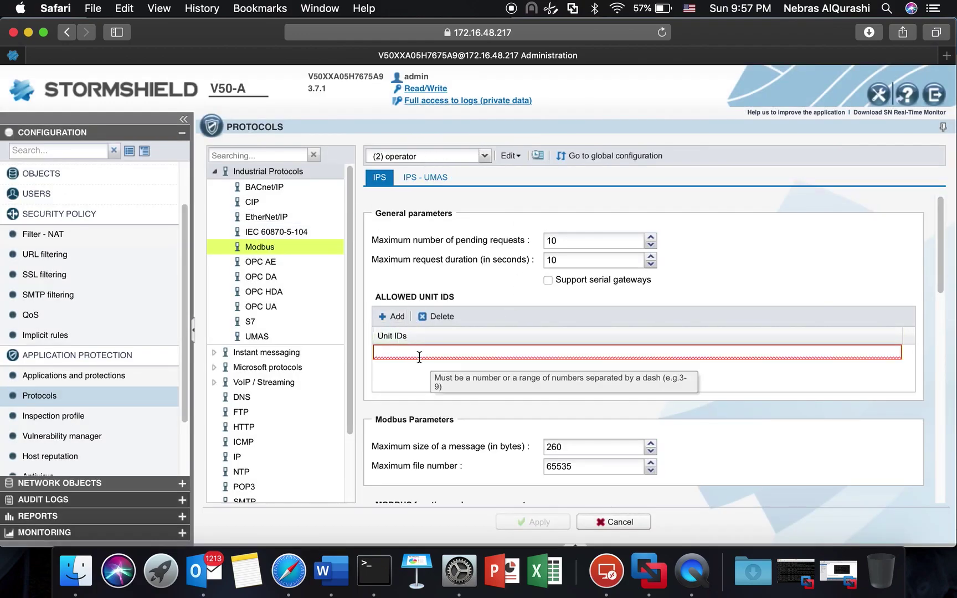
type("99")
key("Return")
Step: Change the action for function code 3, Read Holding Registers, from Block to Scan
scroll(399, 360, "down", 10)
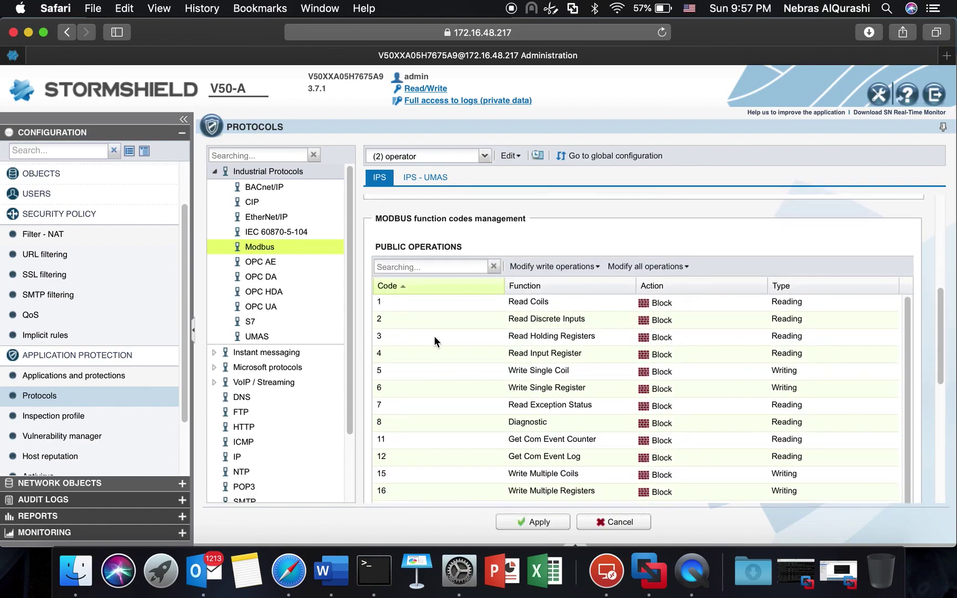
left_click(389, 336)
left_click(662, 337)
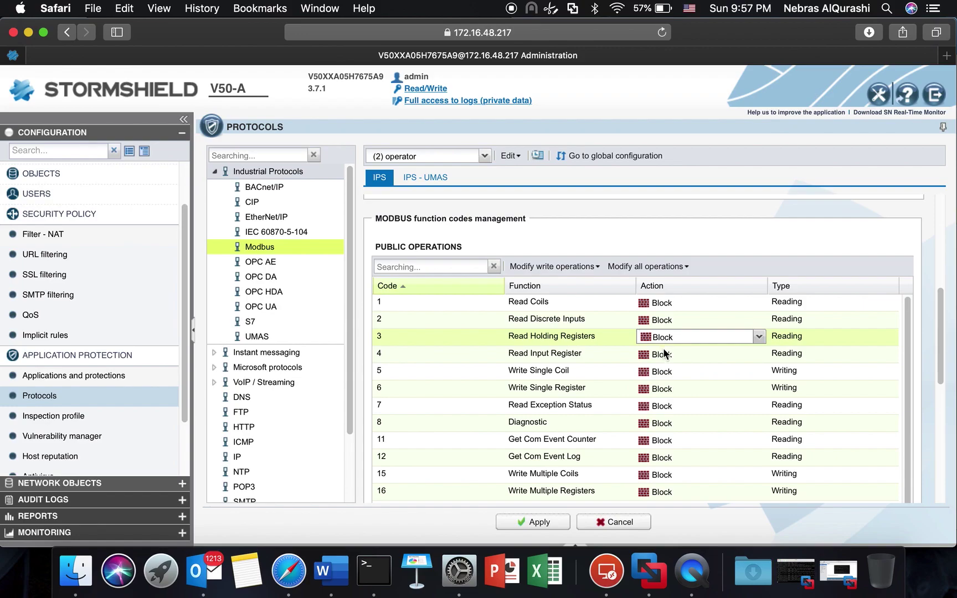
left_click(683, 337)
left_click(679, 359)
left_click(586, 340)
scroll(566, 376, "down", 3)
scroll(566, 377, "down", 10)
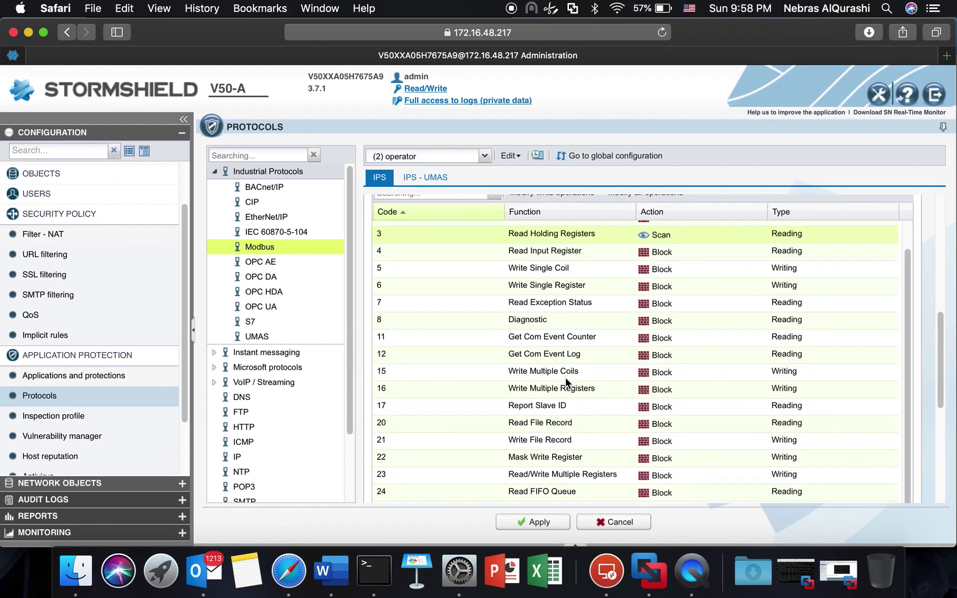
scroll(565, 376, "down", 1)
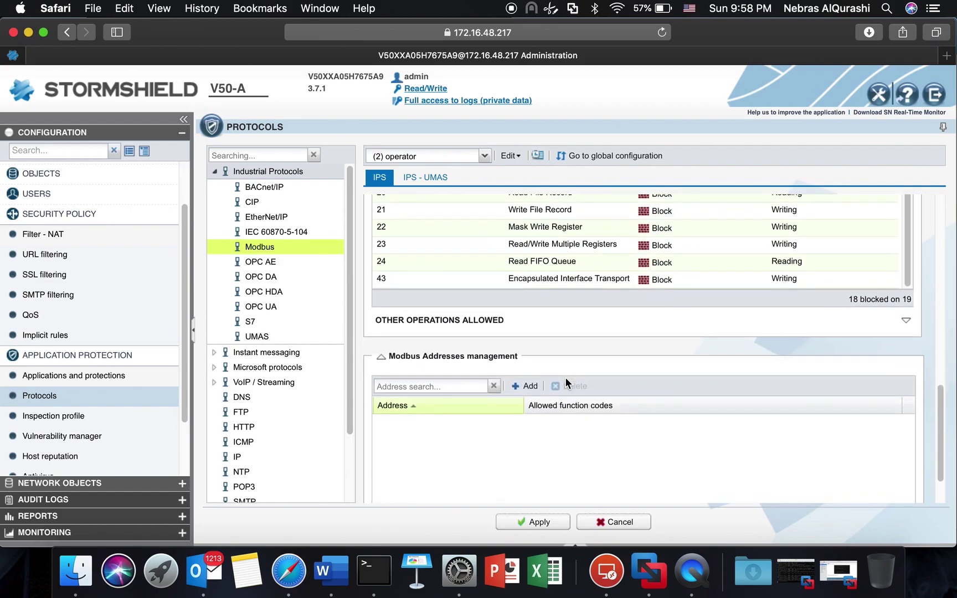
left_click(525, 388)
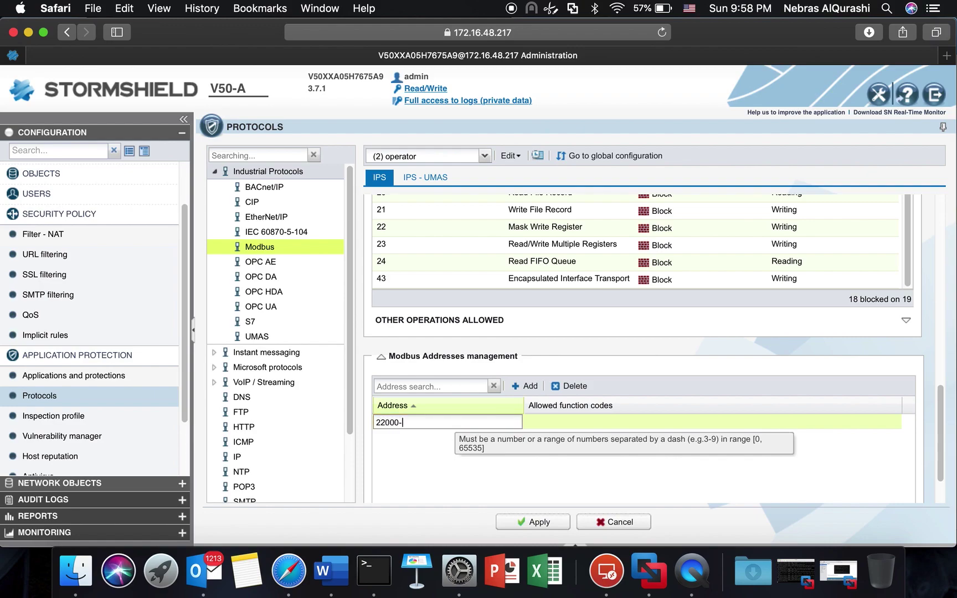
type("2009")
left_click(560, 423)
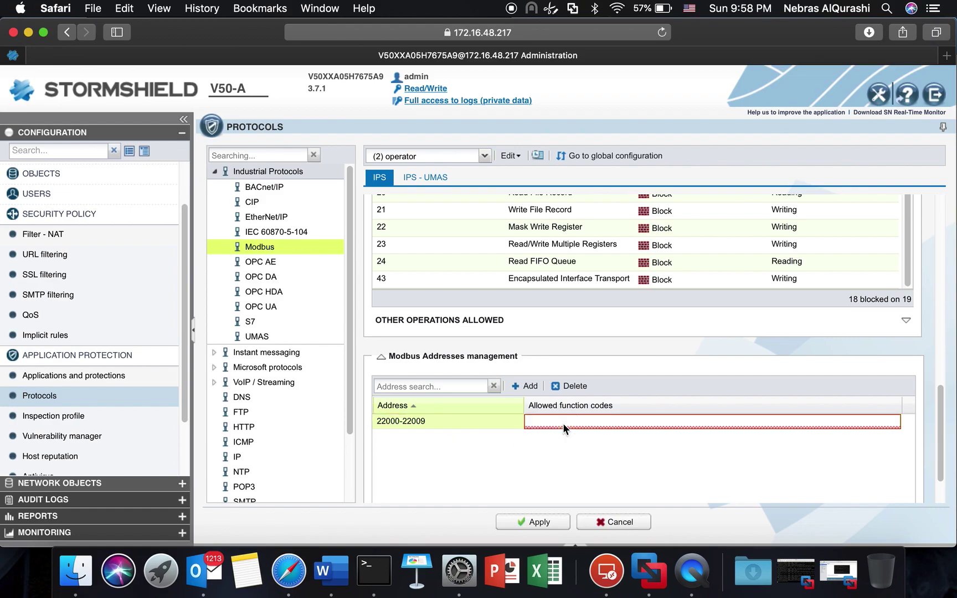
type("3")
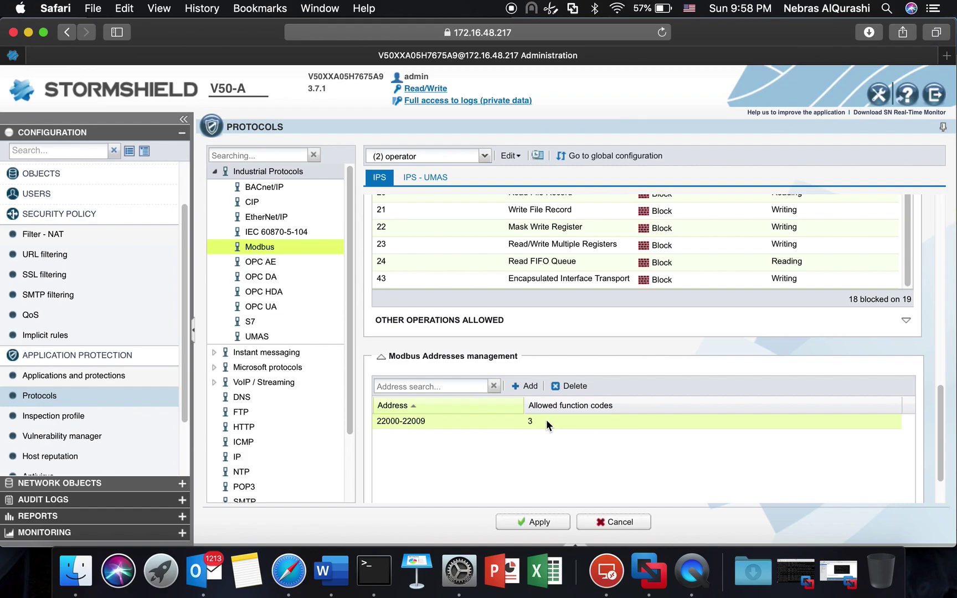
double_click(546, 419)
left_click(546, 419)
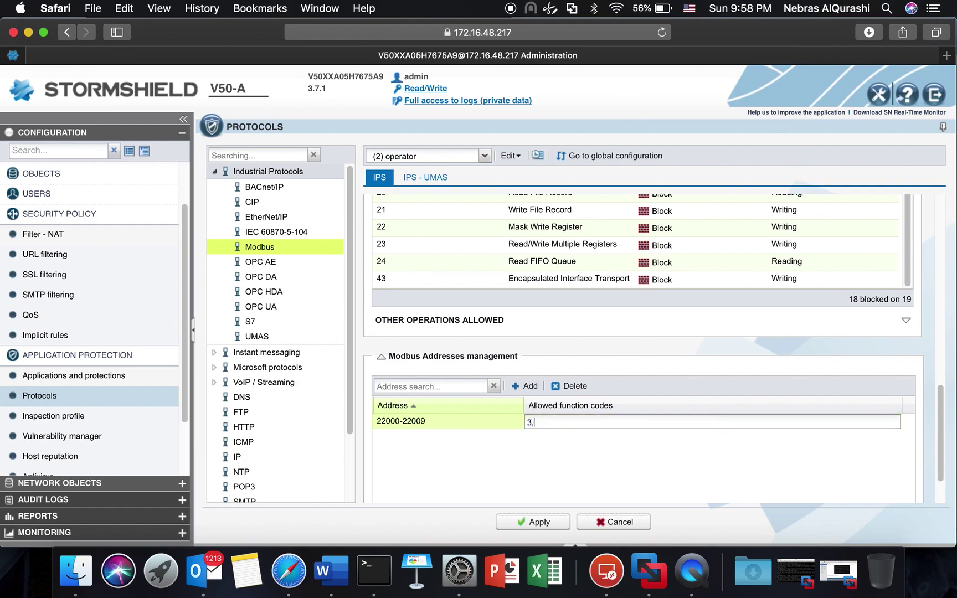
type(",3")
double_click(552, 423)
left_click(526, 452)
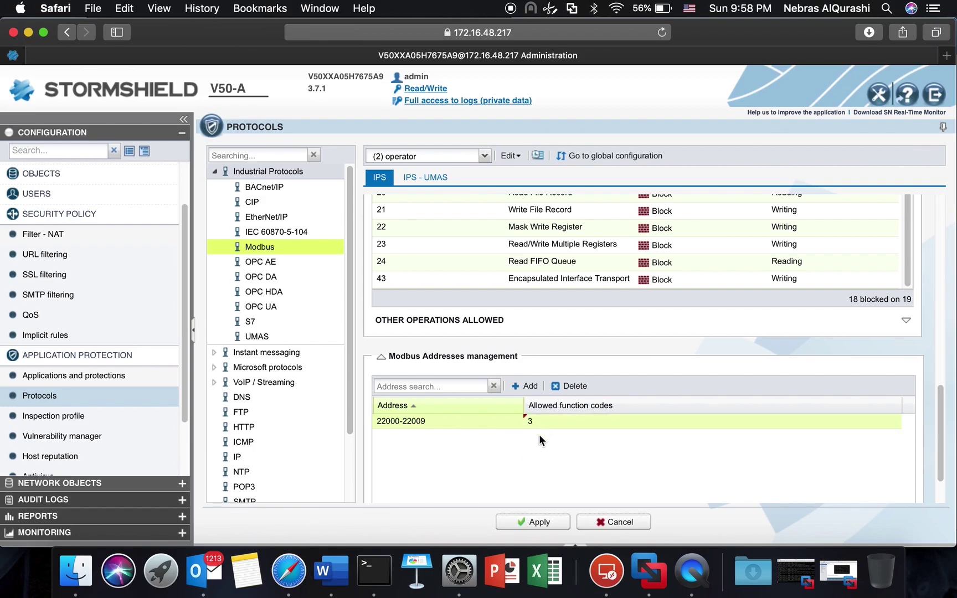
left_click(532, 522)
left_click(446, 328)
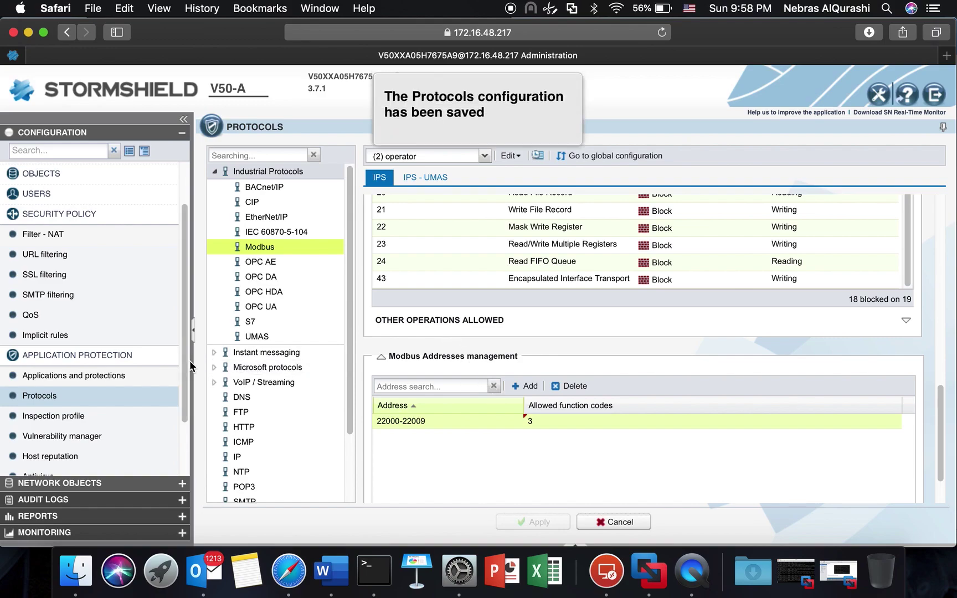
Step: Open the Alarms log and refresh it three times to see Modbus_Master to Modbus_Slave traffic passing
left_click(97, 357)
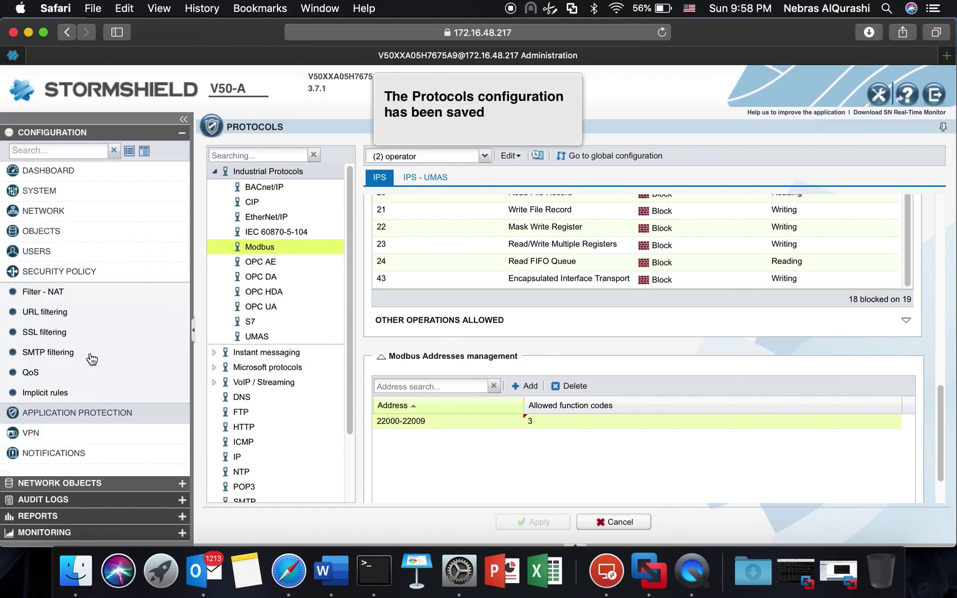
left_click(77, 273)
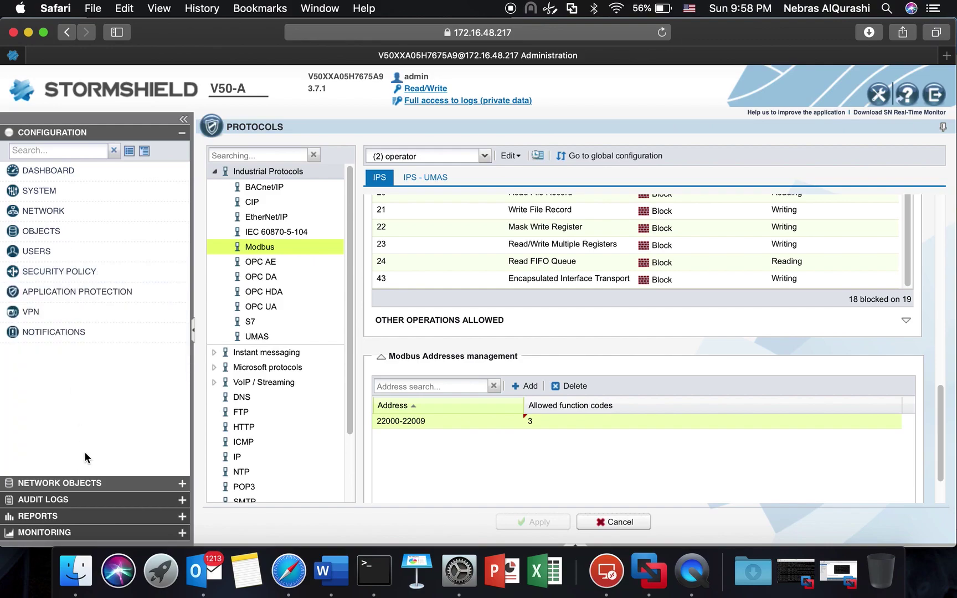
left_click(92, 499)
left_click(67, 264)
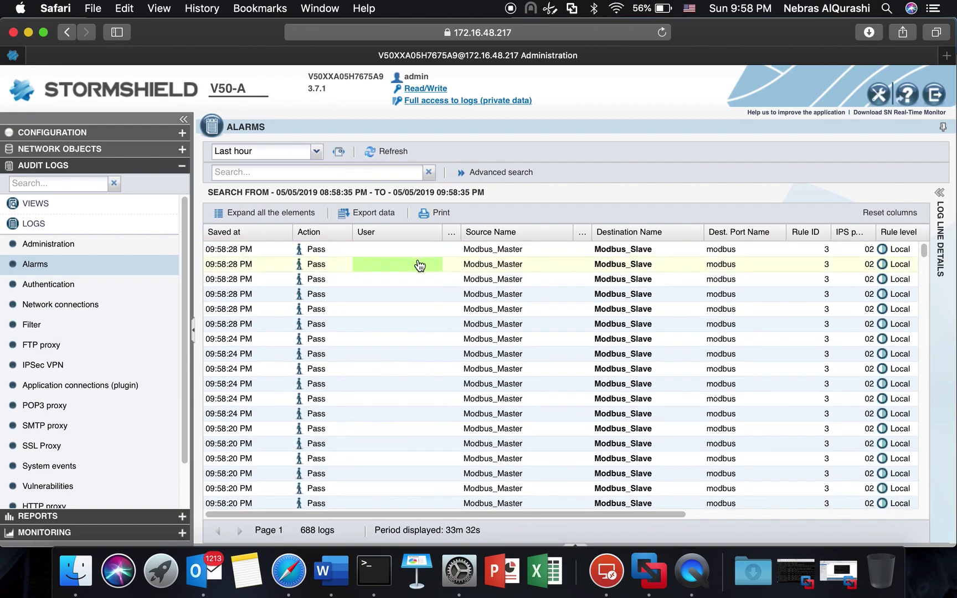
left_click(388, 154)
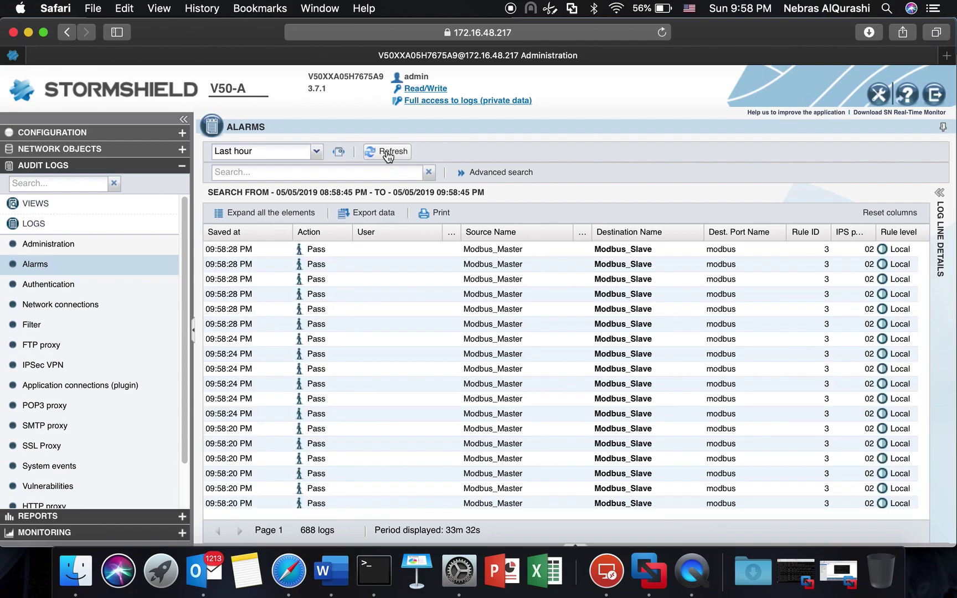
left_click(388, 153)
left_click(387, 154)
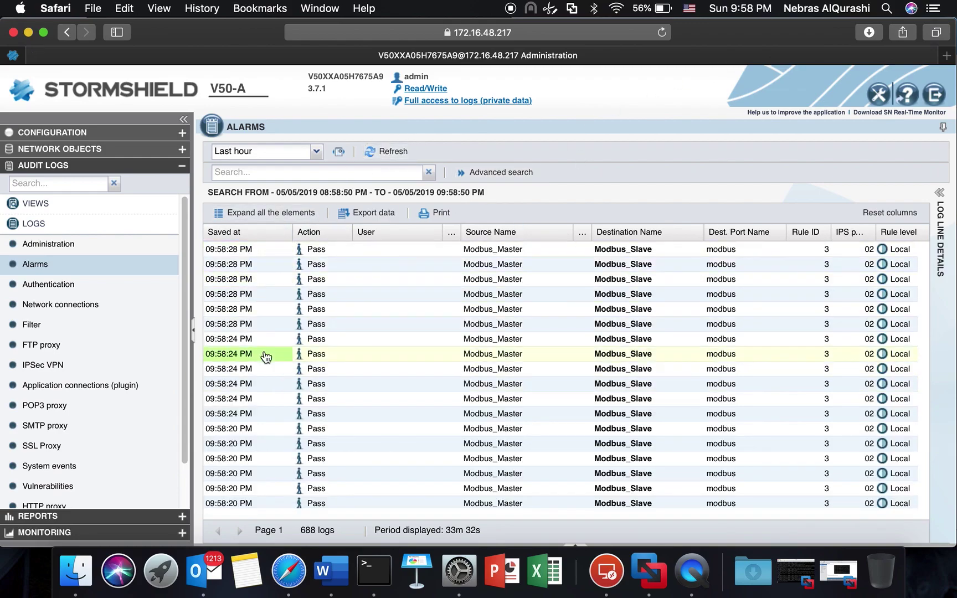
left_click(98, 231)
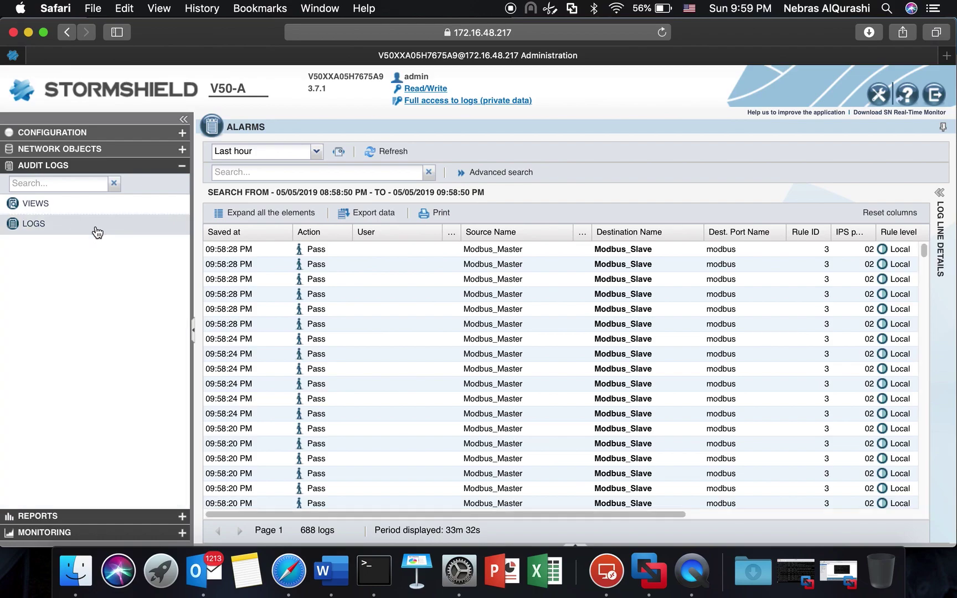
Step: Open Applications and protections and filter the alarm list for 'modbus'
left_click(109, 150)
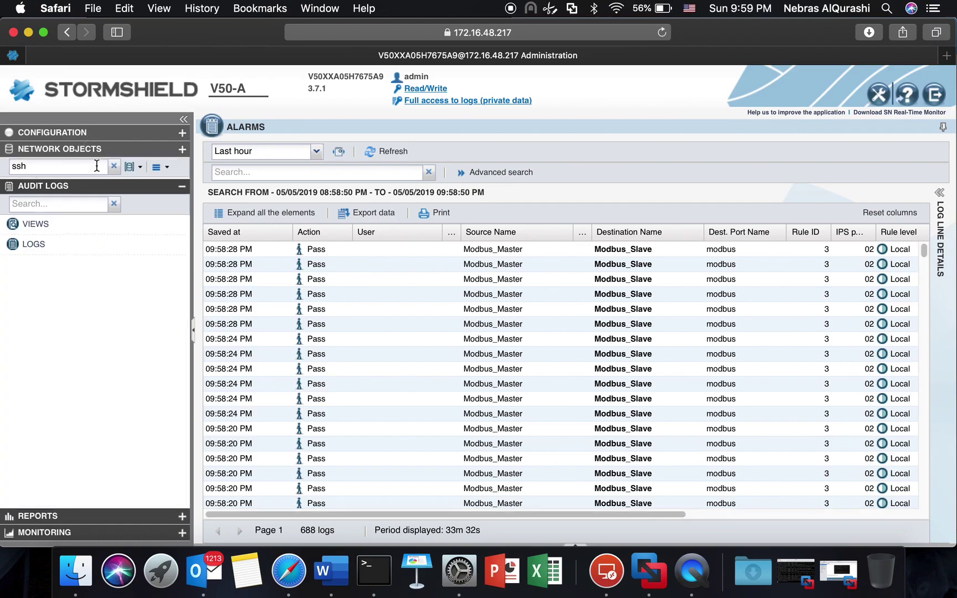
left_click(124, 133)
left_click(80, 272)
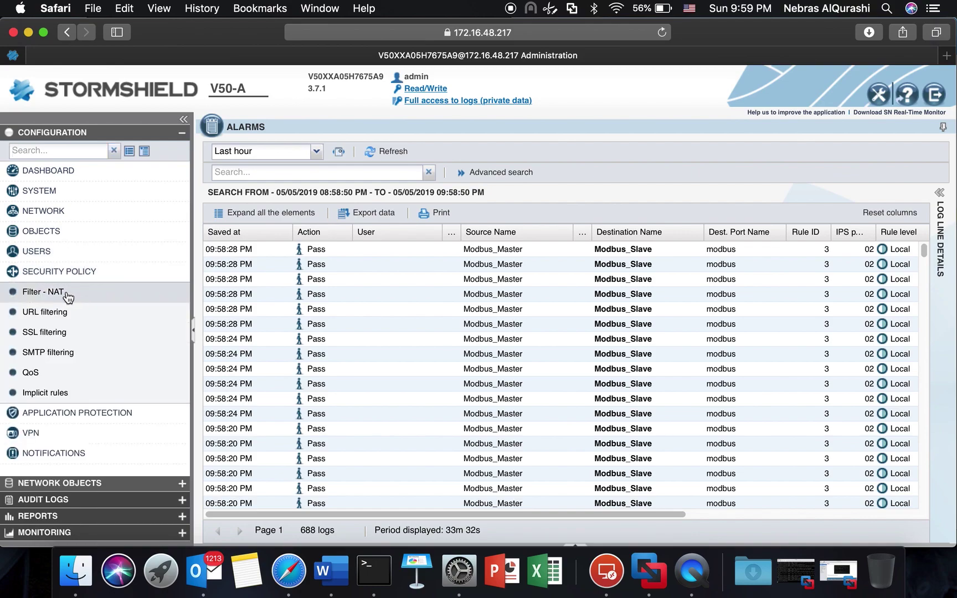
left_click(80, 273)
left_click(70, 293)
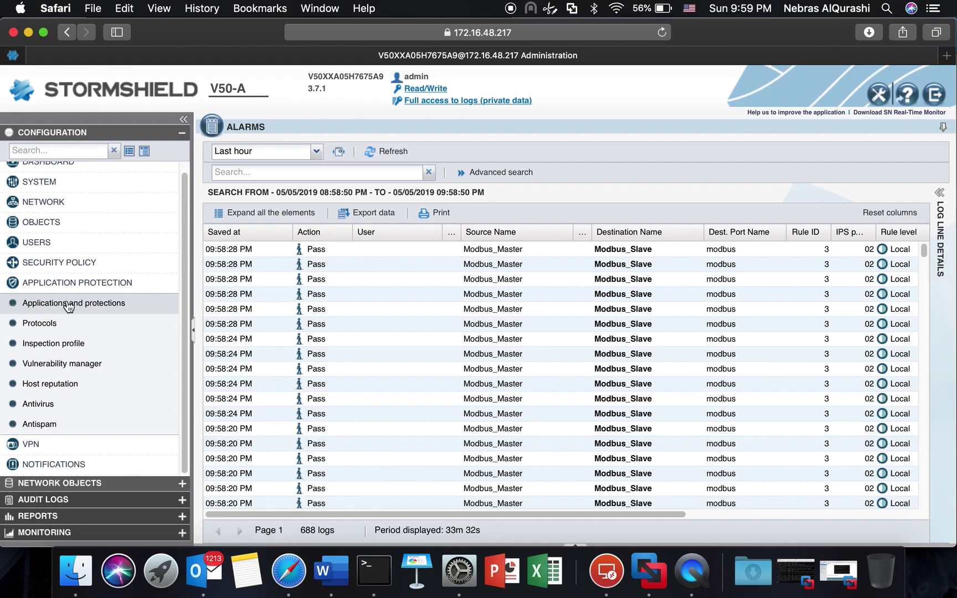
left_click(102, 303)
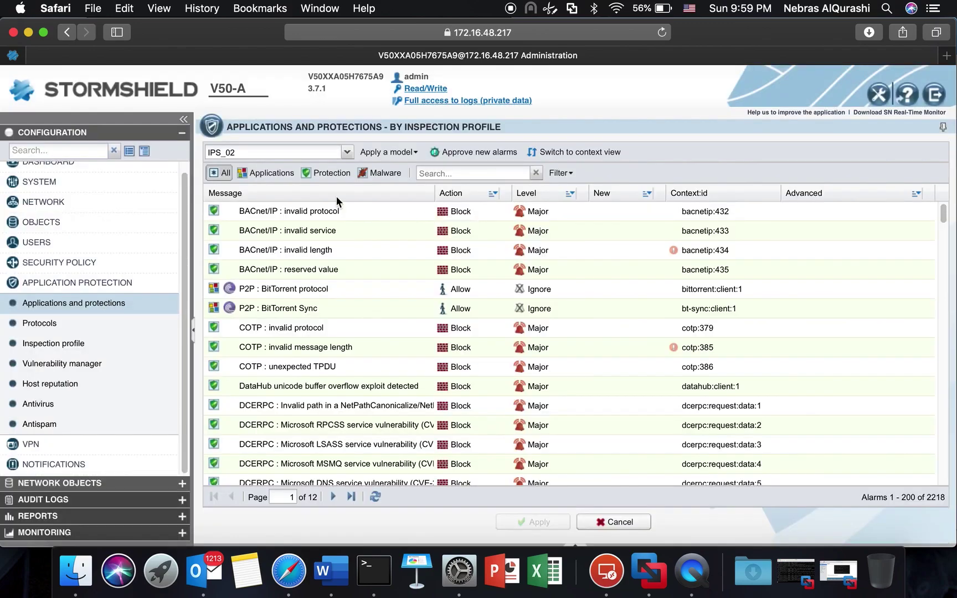
left_click(461, 171)
key("Return")
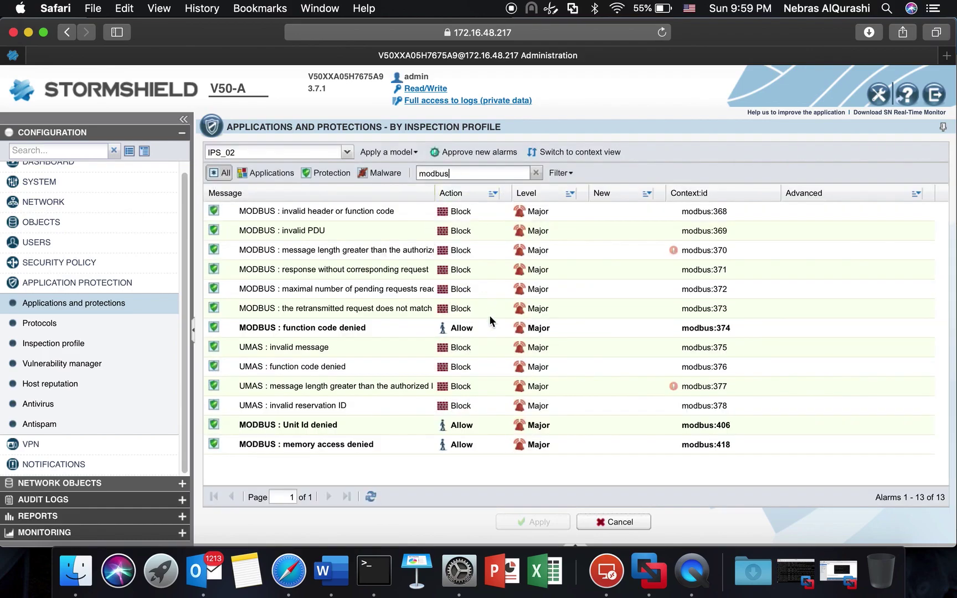
Step: Set MODBUS function code, Unit Id and memory access denied alarms to Block, then apply and save
left_click(462, 328)
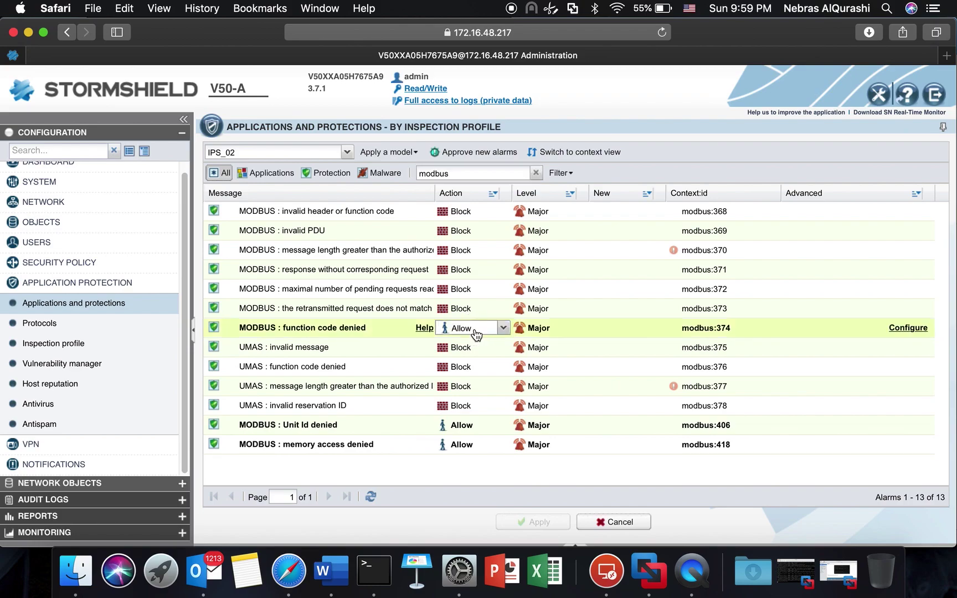
left_click(492, 331)
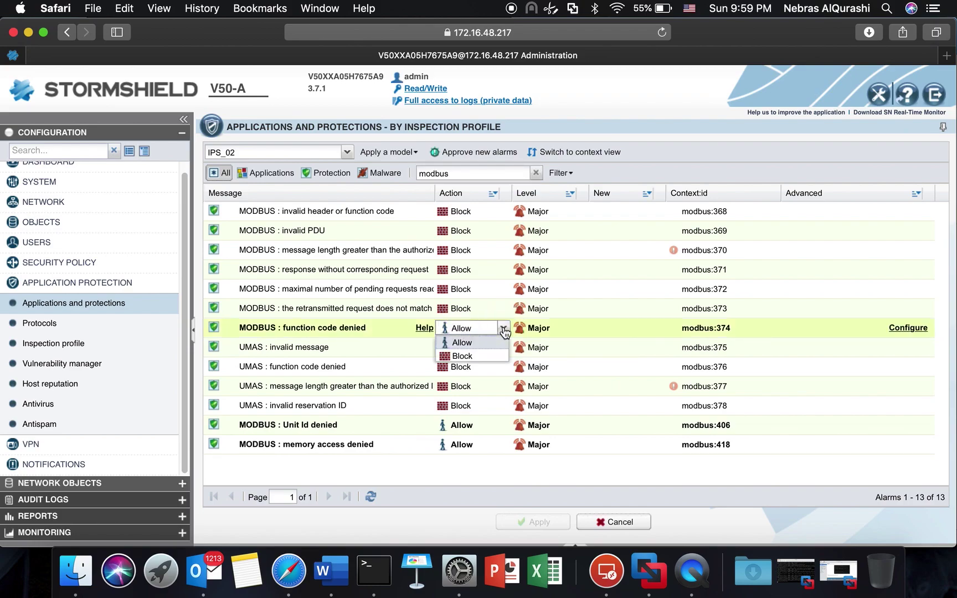
left_click(476, 357)
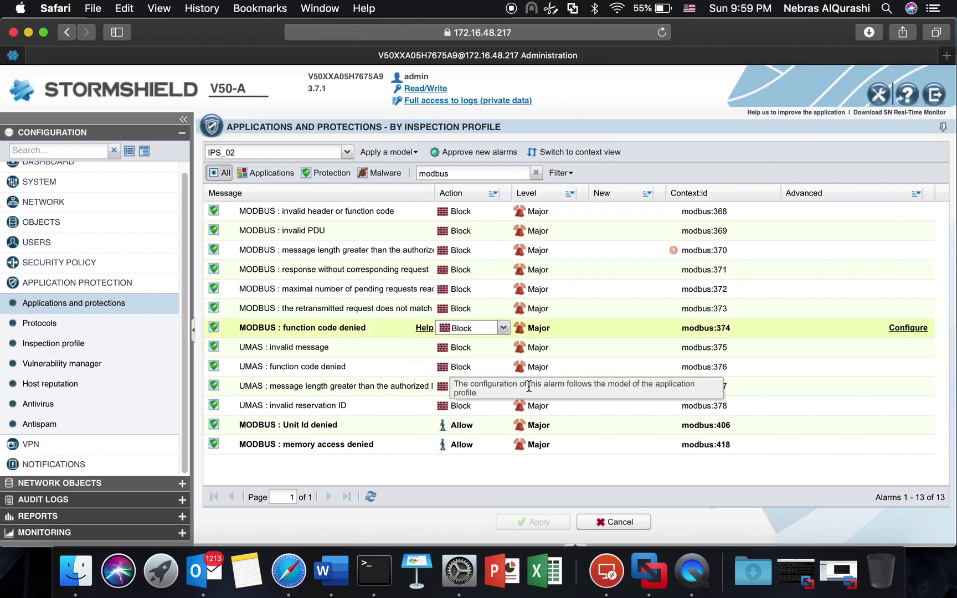
left_click(470, 426)
left_click(471, 429)
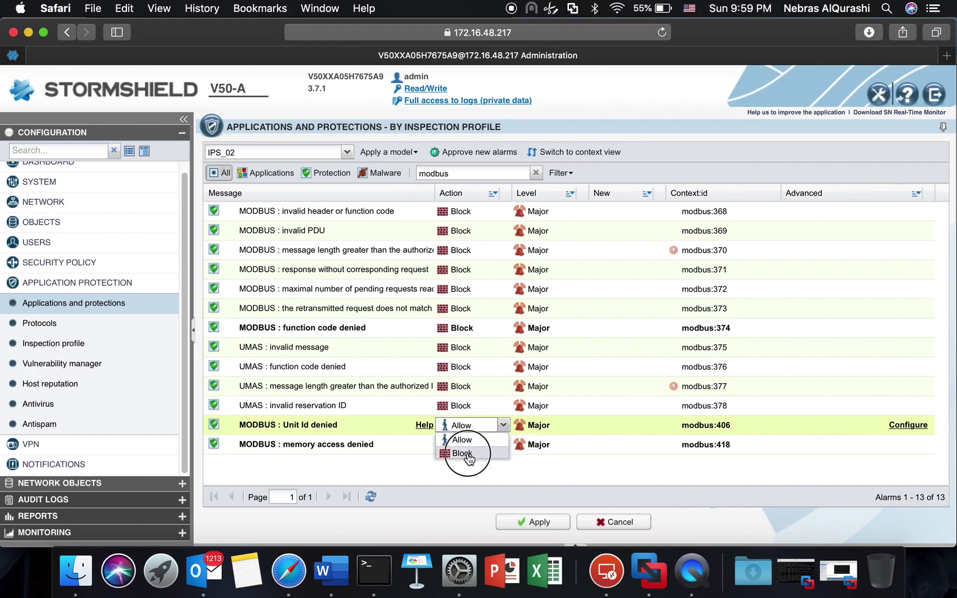
left_click(459, 453)
left_click(484, 443)
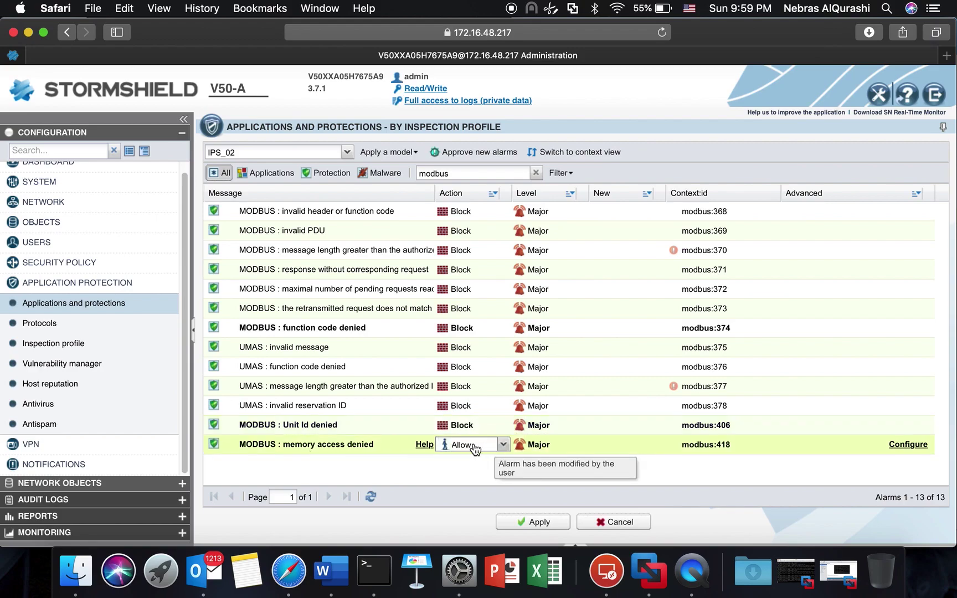
left_click(482, 445)
left_click(460, 471)
left_click(524, 522)
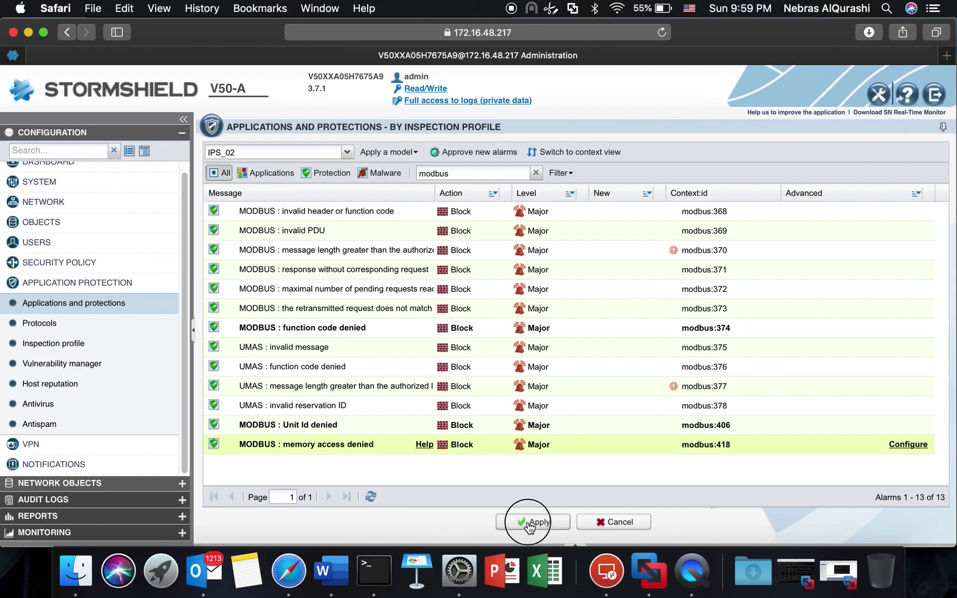
left_click(438, 327)
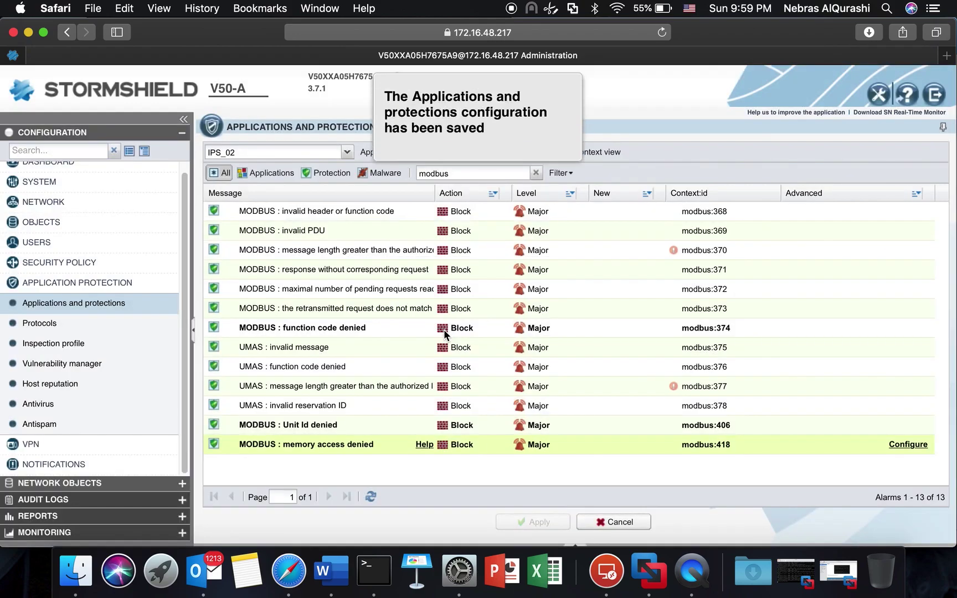
Step: Check the Modbus Slave and Modbus Poll machines, then return to the firewall page
key("ctrl+Right")
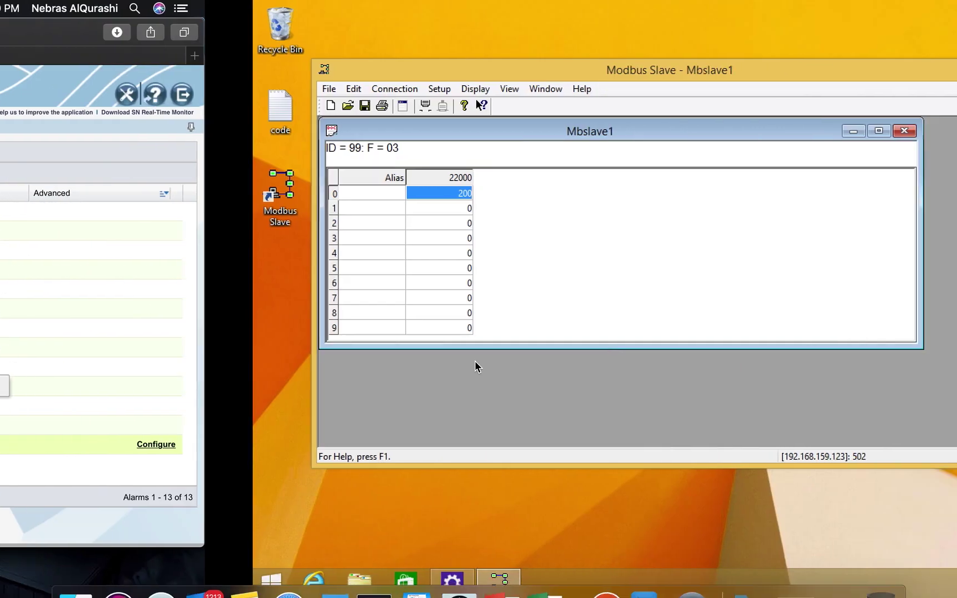
key("ctrl+Right")
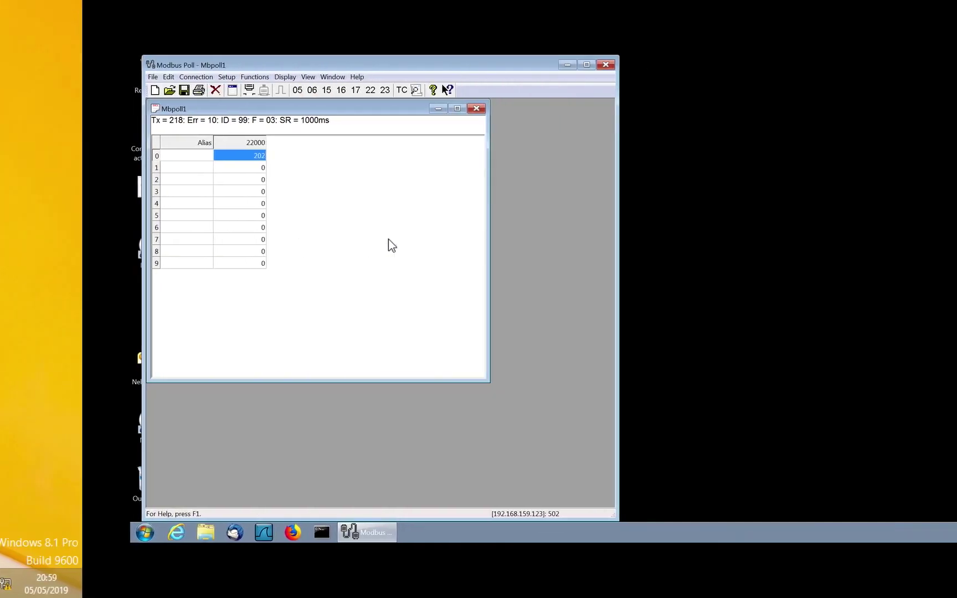
key("ctrl+Left")
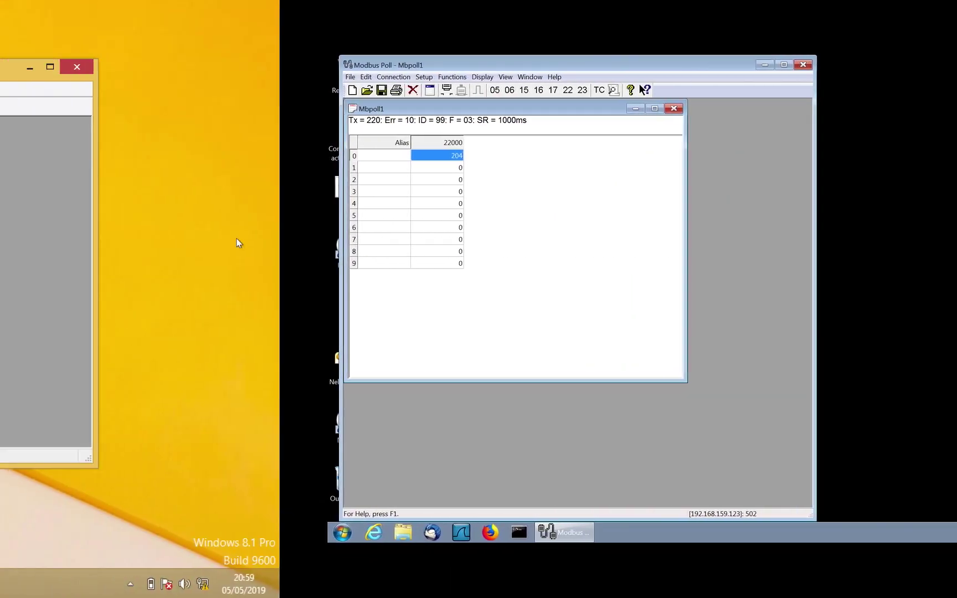
key("ctrl+Left")
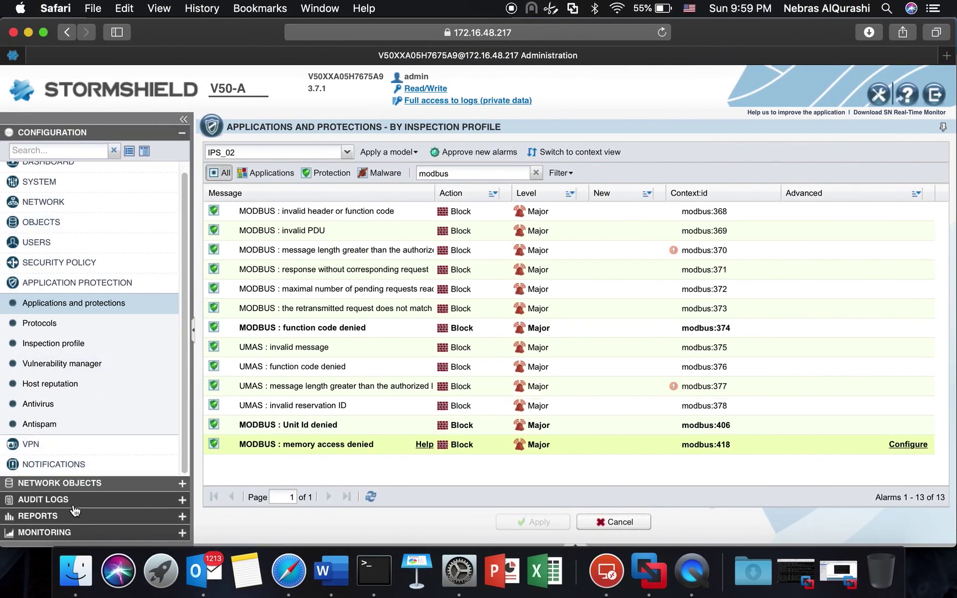
Step: Reopen the Alarms log to recheck the 688 Modbus_Master to Modbus_Slave entries
left_click(82, 502)
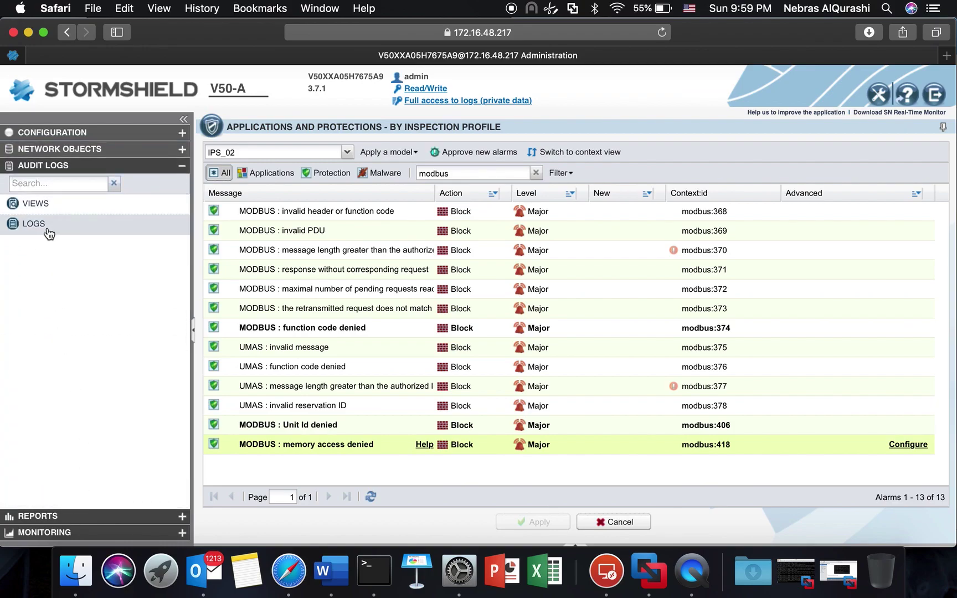
left_click(48, 233)
left_click(35, 264)
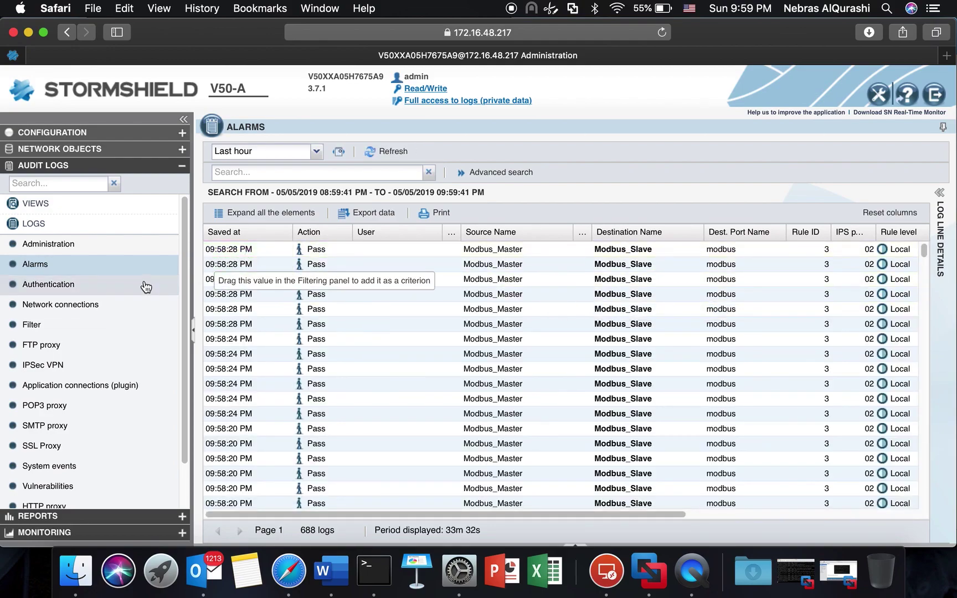
left_click(118, 227)
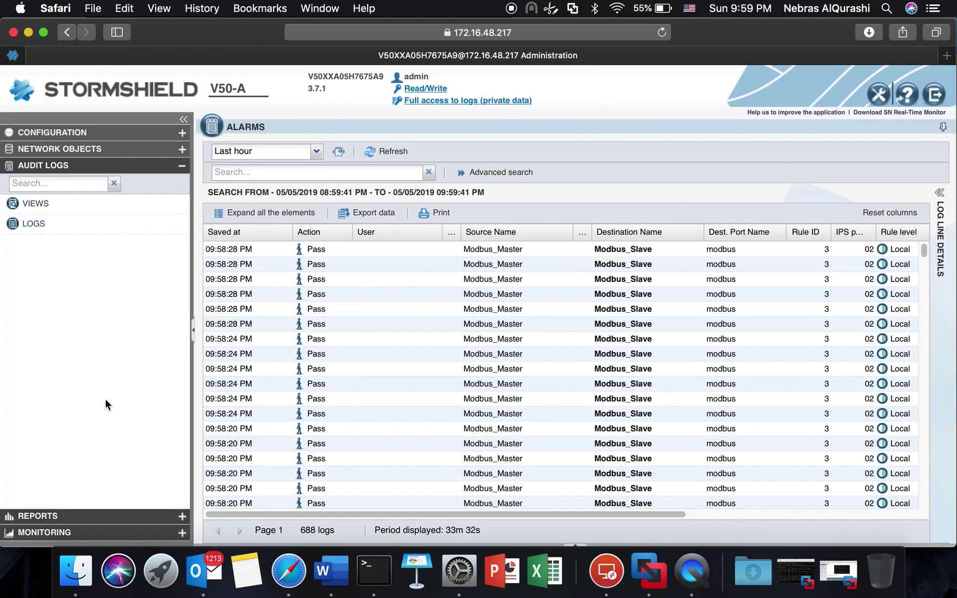
left_click(88, 533)
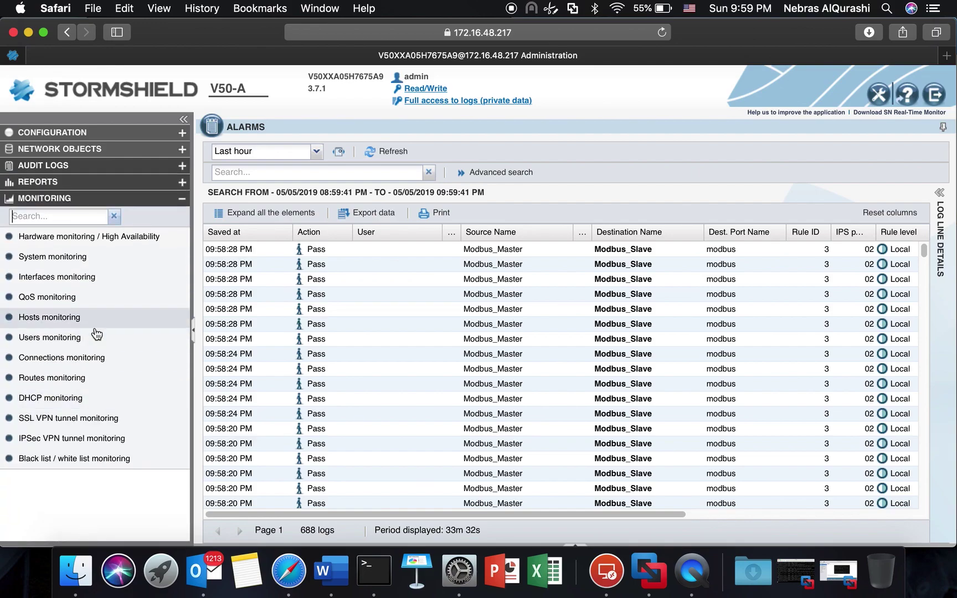
Step: Review Modbus_Master's connections, vulnerabilities, applications, services and system information in Hosts monitoring
left_click(72, 319)
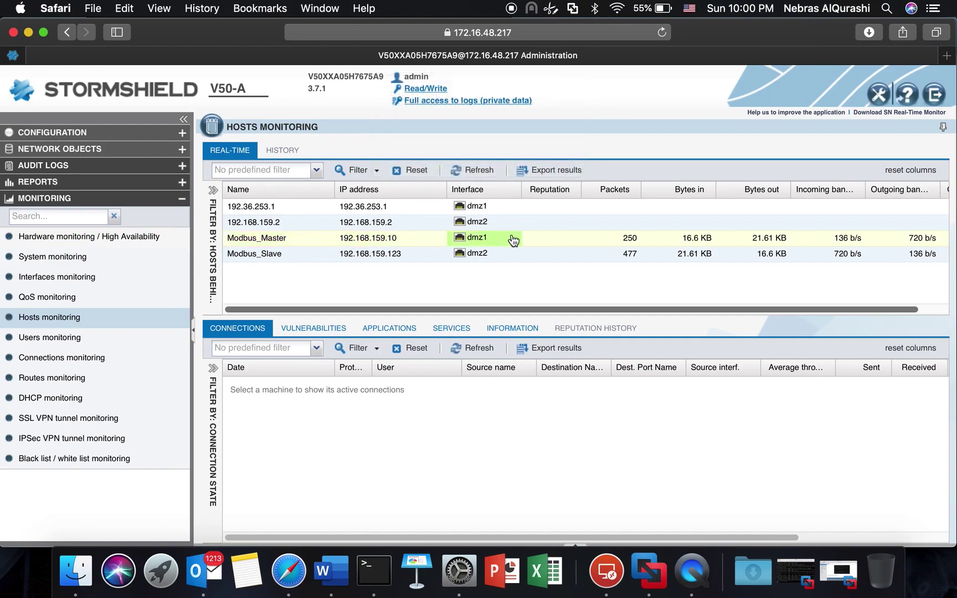
left_click(305, 240)
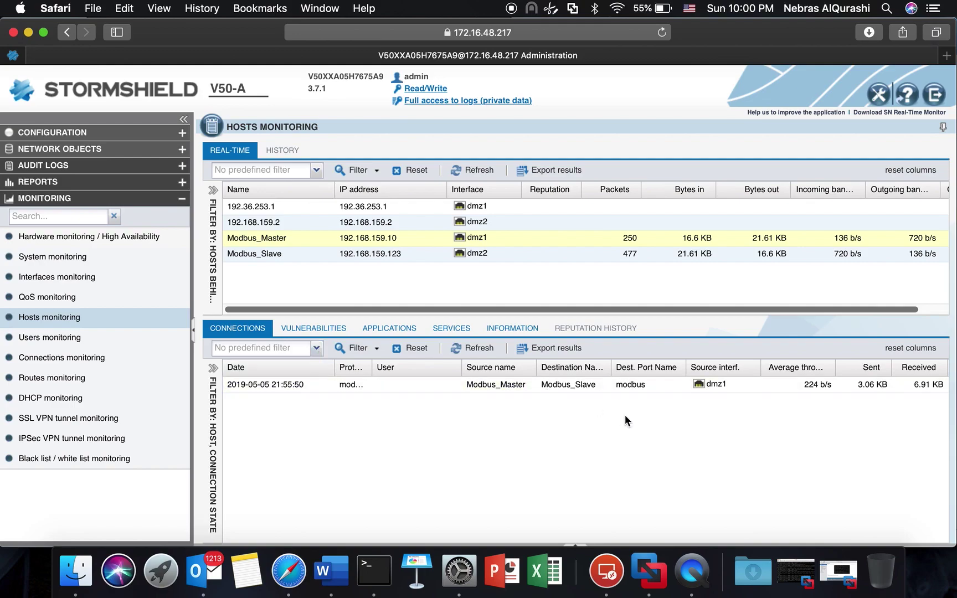
left_click(330, 329)
left_click(383, 332)
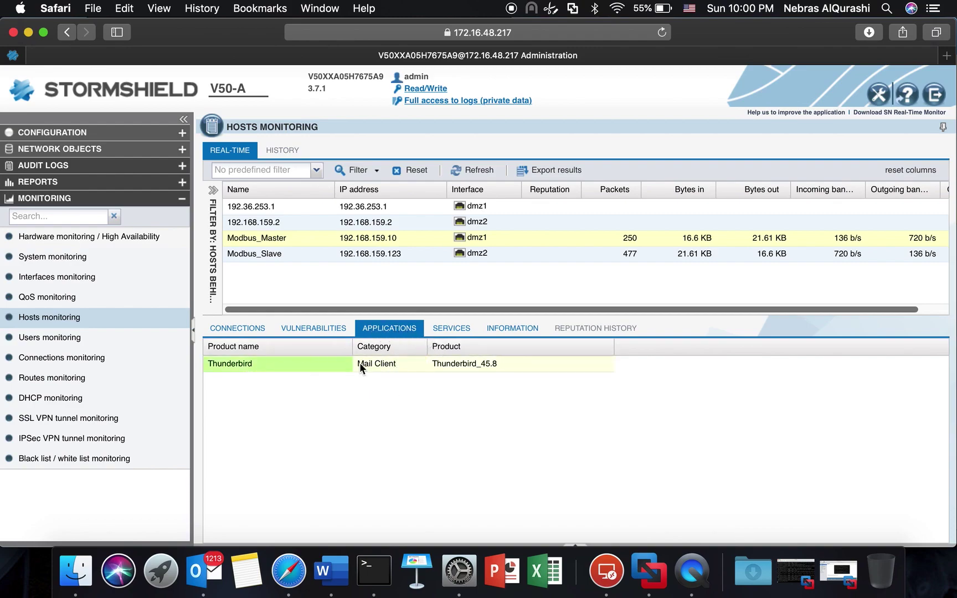
left_click(470, 327)
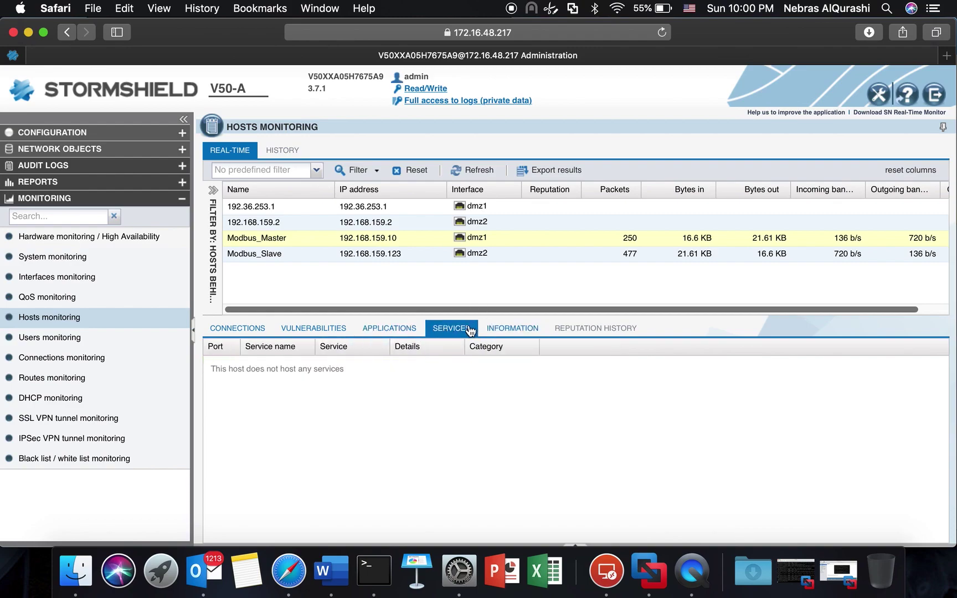
left_click(514, 328)
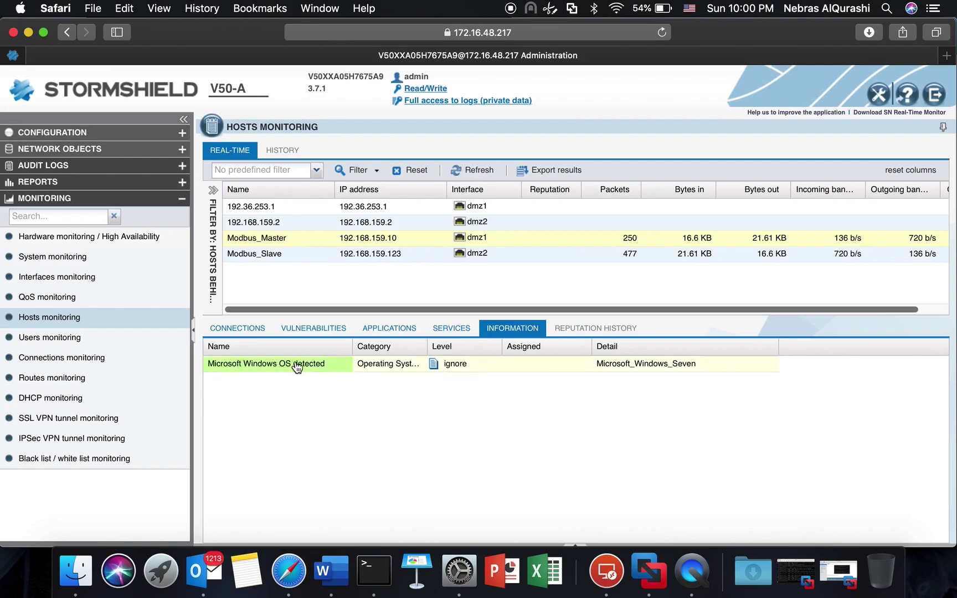
left_click(452, 330)
left_click(391, 330)
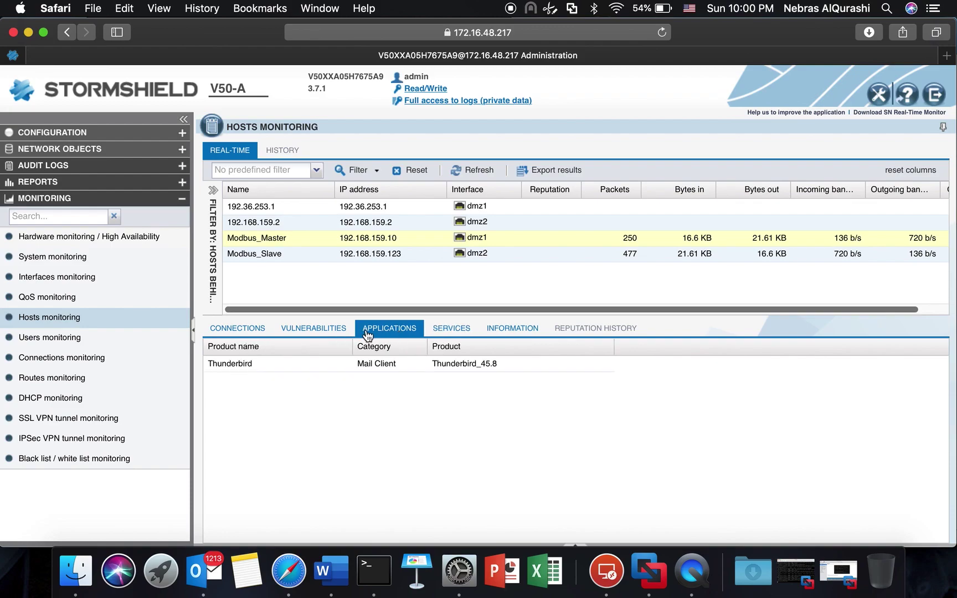
left_click(319, 330)
left_click(236, 332)
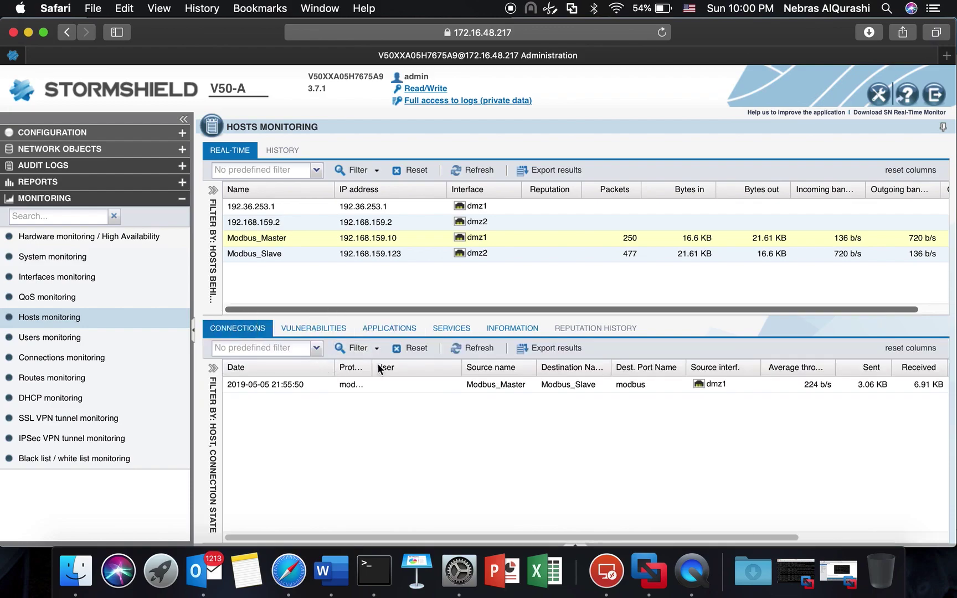